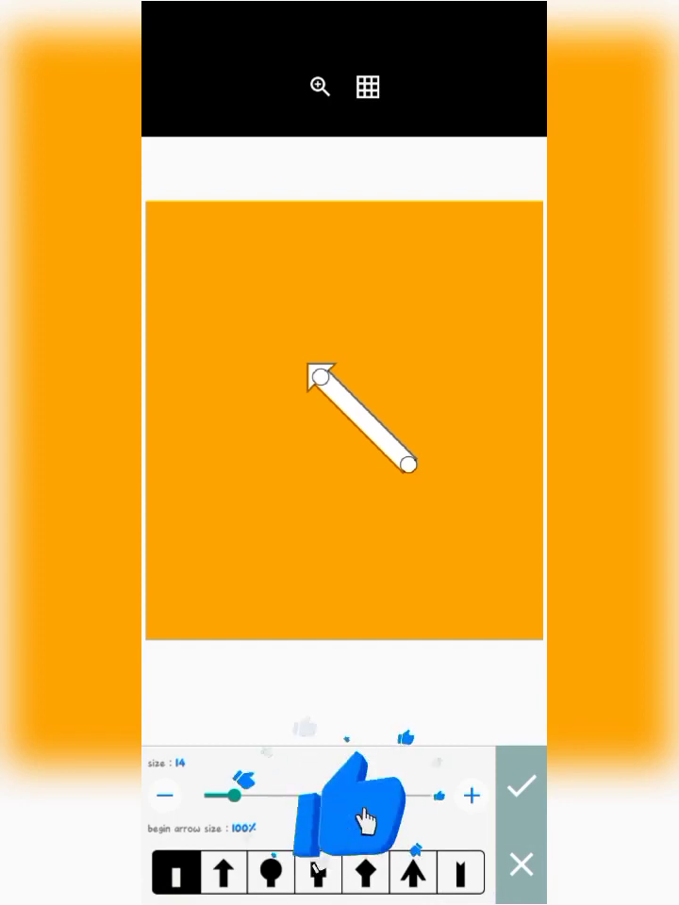
Step: Make the white arrow thicker and place it on the canvas
drag(223, 797, 300, 797)
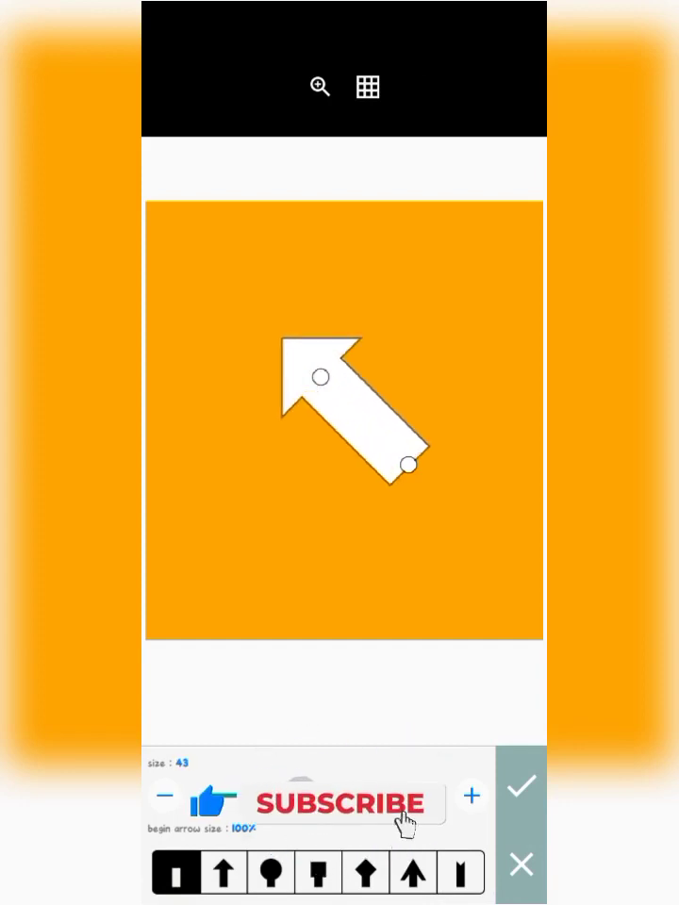
click(522, 786)
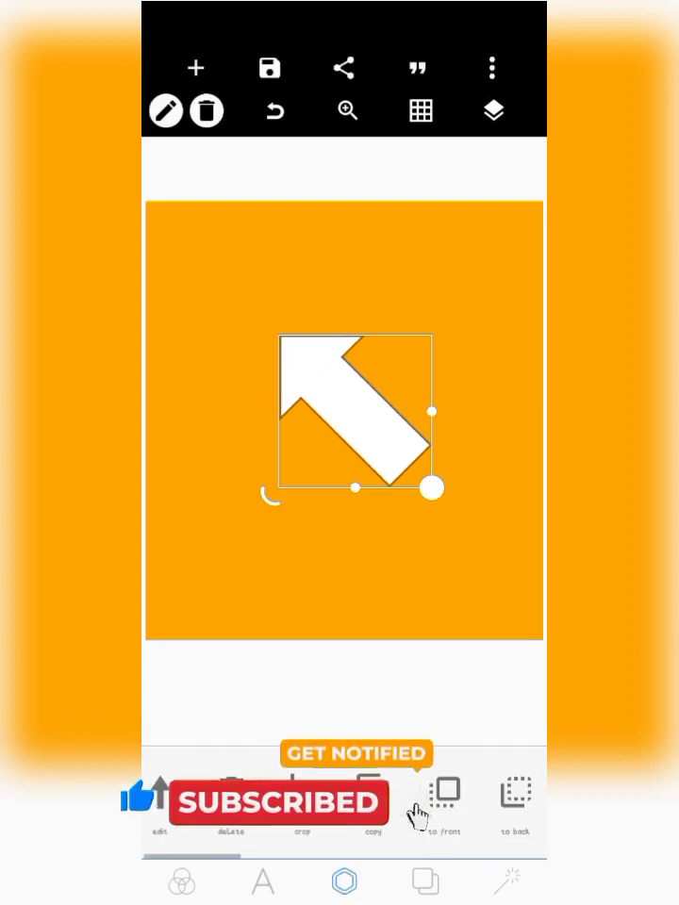
drag(458, 20, 457, 396)
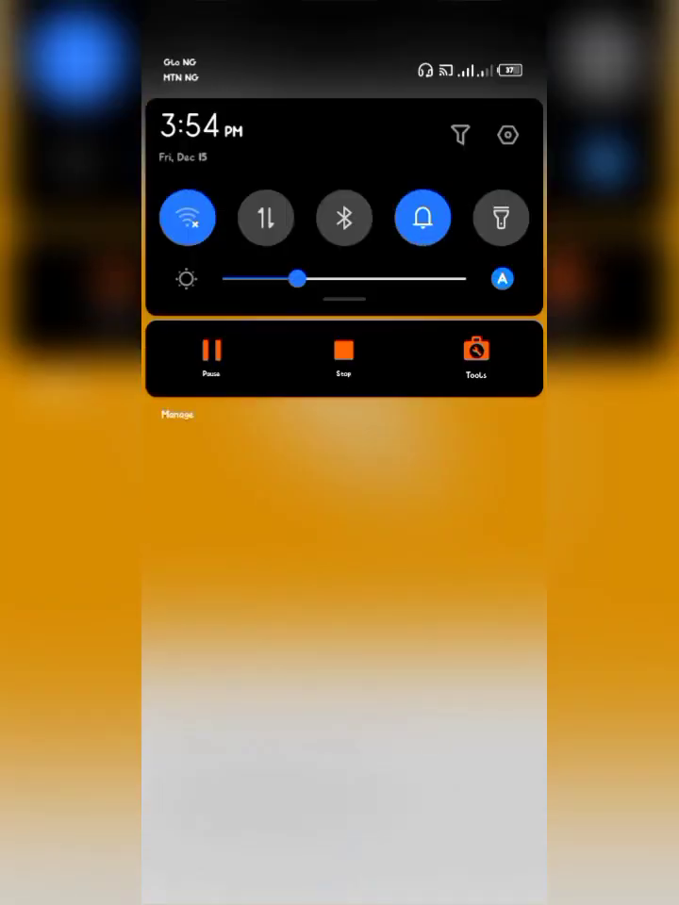
drag(339, 566, 339, 142)
Step: Enlarge the arrow, shift it slightly left and down, then deselect it
drag(431, 488, 467, 528)
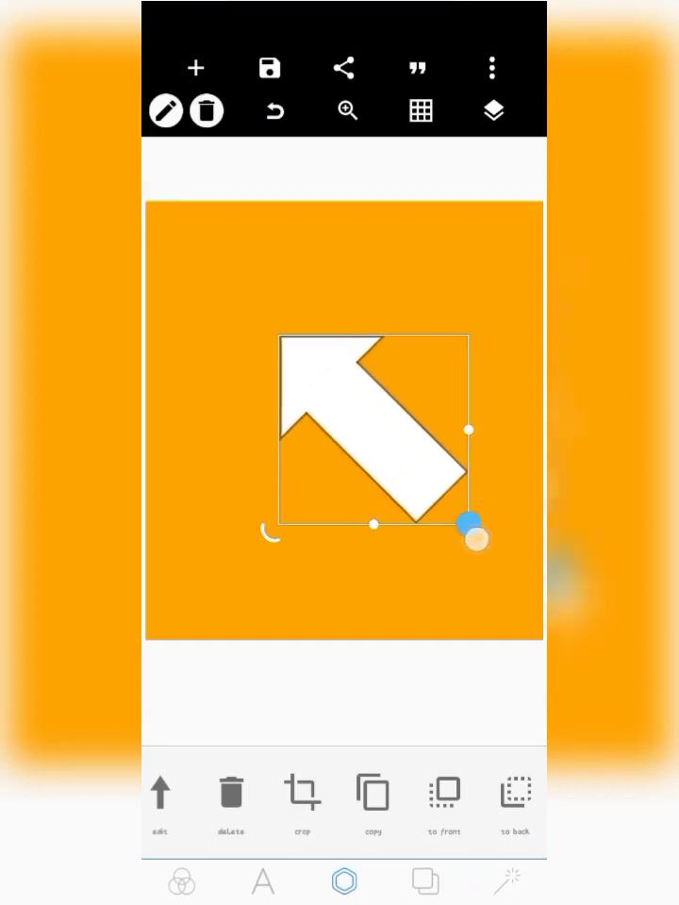
mouse_move(389, 474)
mouse_down()
mouse_move(353, 477)
mouse_move(384, 504)
mouse_up()
click(505, 439)
click(497, 606)
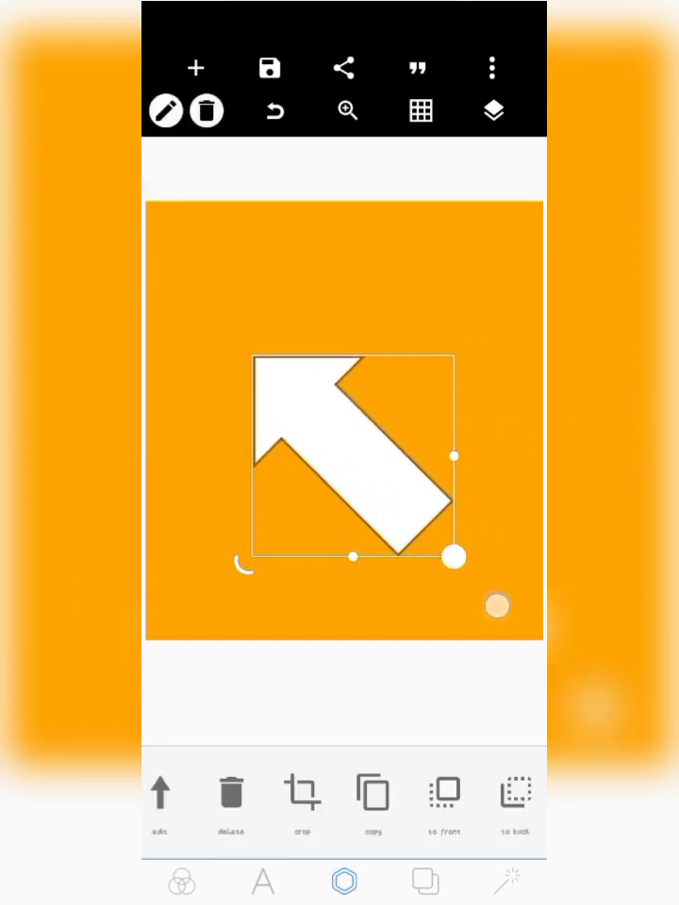
click(425, 880)
click(344, 881)
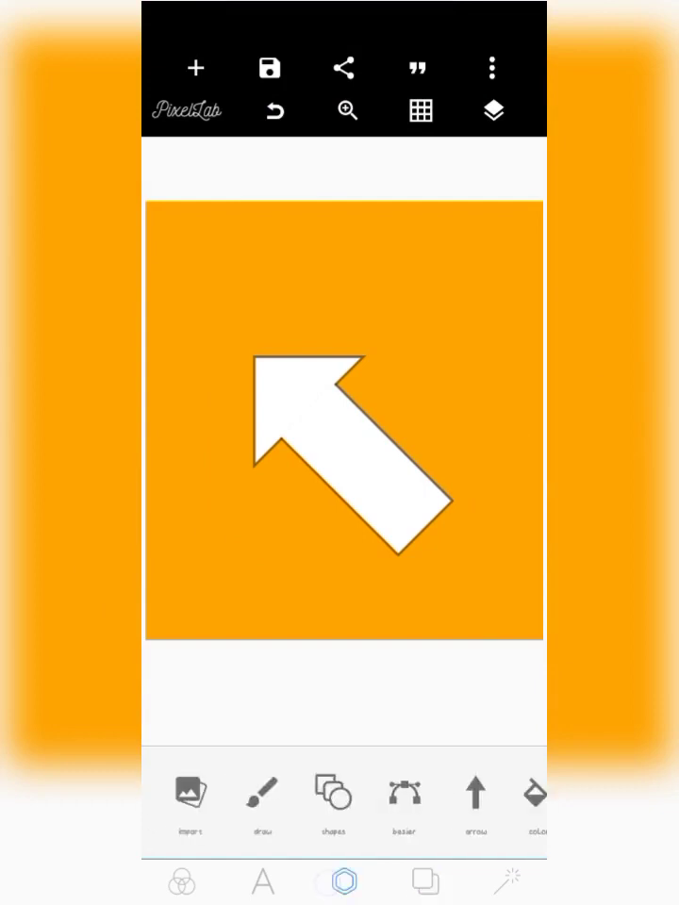
Step: Start a new Bezier path and clear its sample curve down to one starting point
click(440, 784)
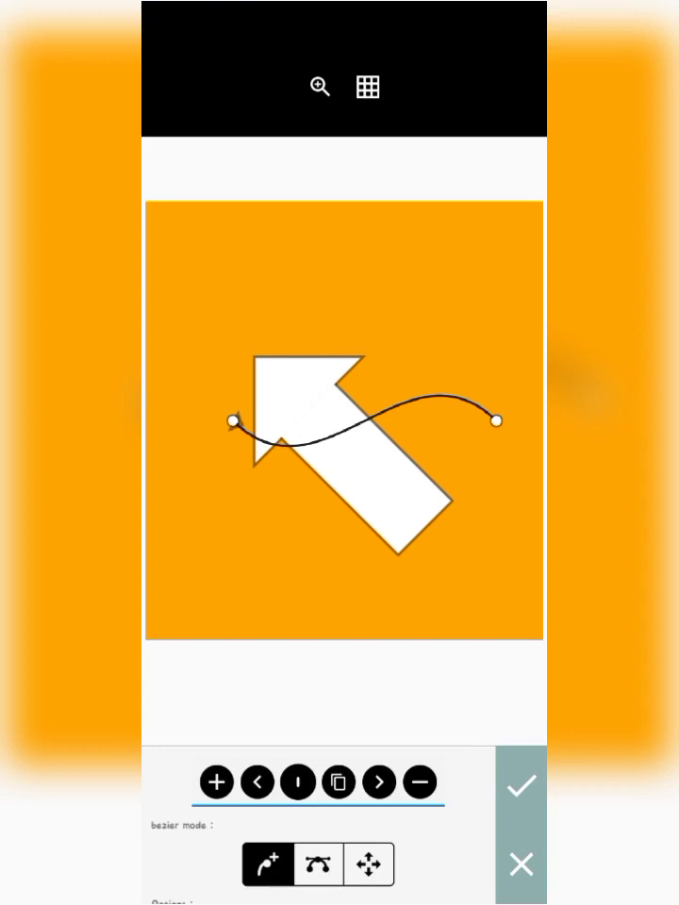
click(318, 864)
drag(440, 849, 440, 778)
click(243, 823)
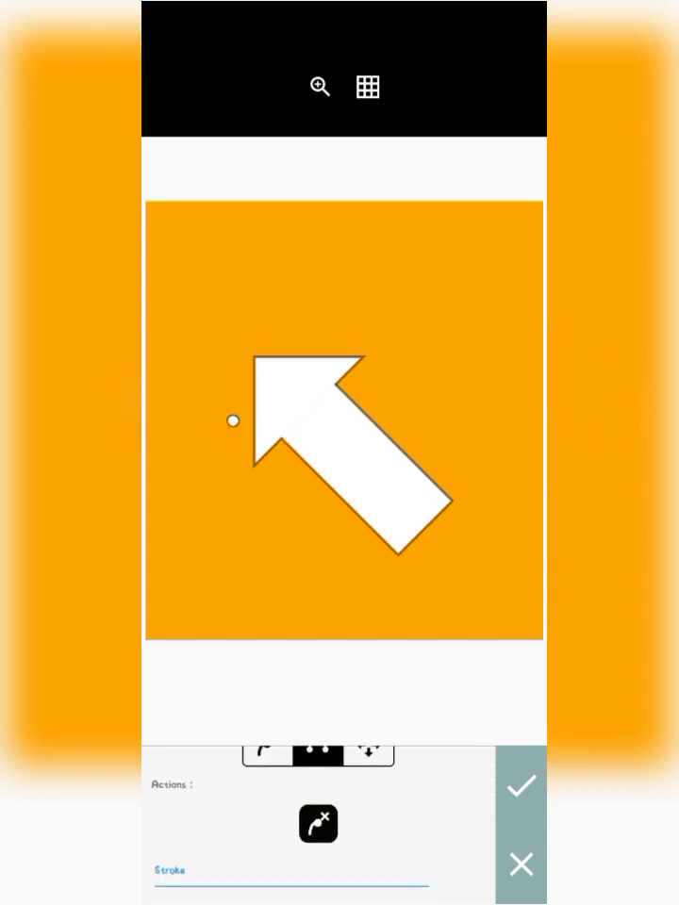
mouse_move(400, 808)
mouse_down()
mouse_move(400, 841)
mouse_move(424, 876)
mouse_up()
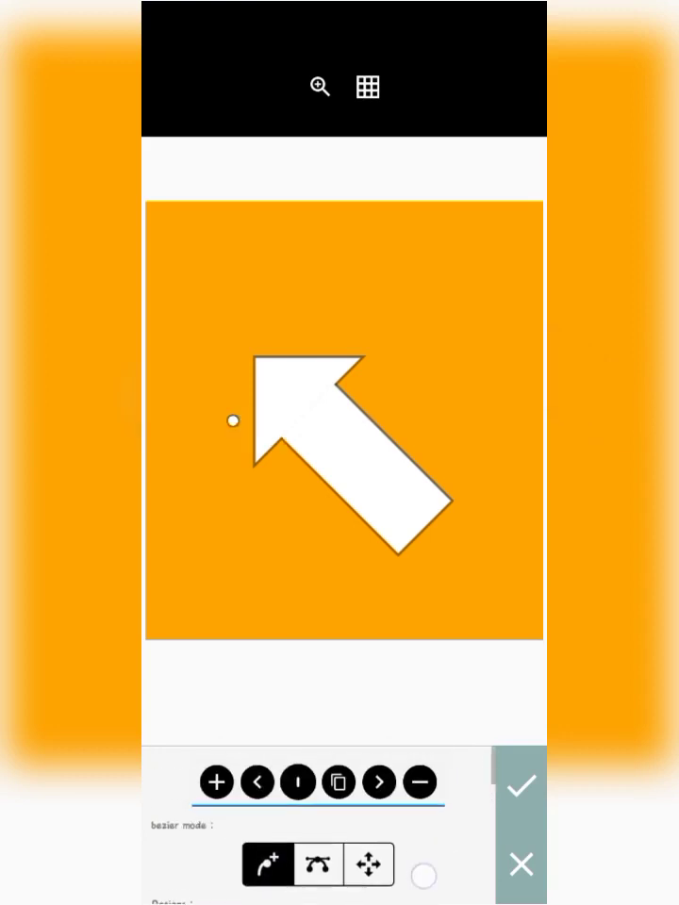
drag(421, 812, 416, 830)
Step: Add points at the arrow's top-left corner, top tip, notch, right side and lower-left, then apply the path
click(249, 368)
click(364, 359)
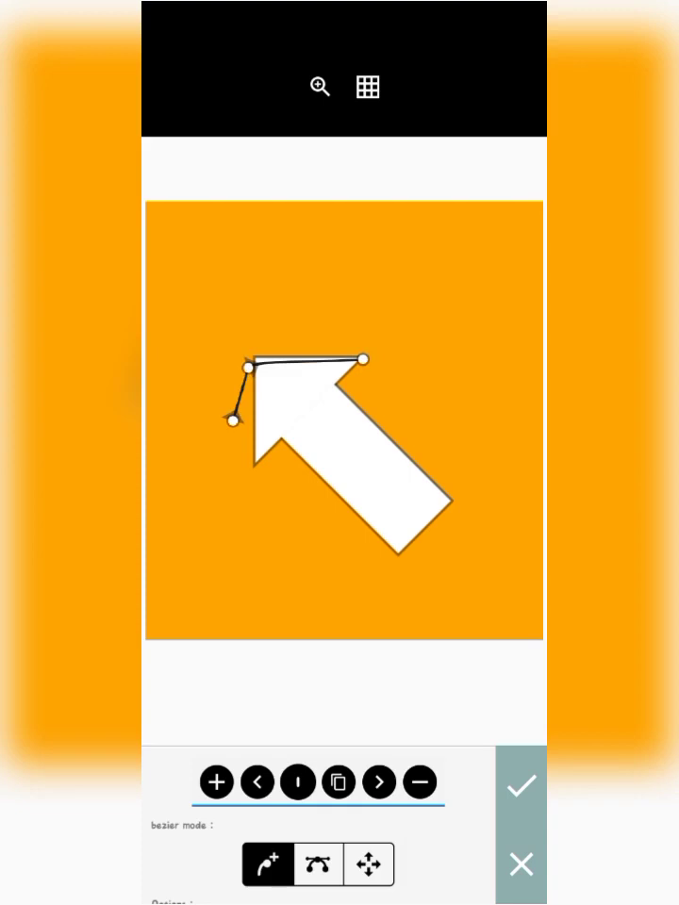
click(339, 389)
click(448, 500)
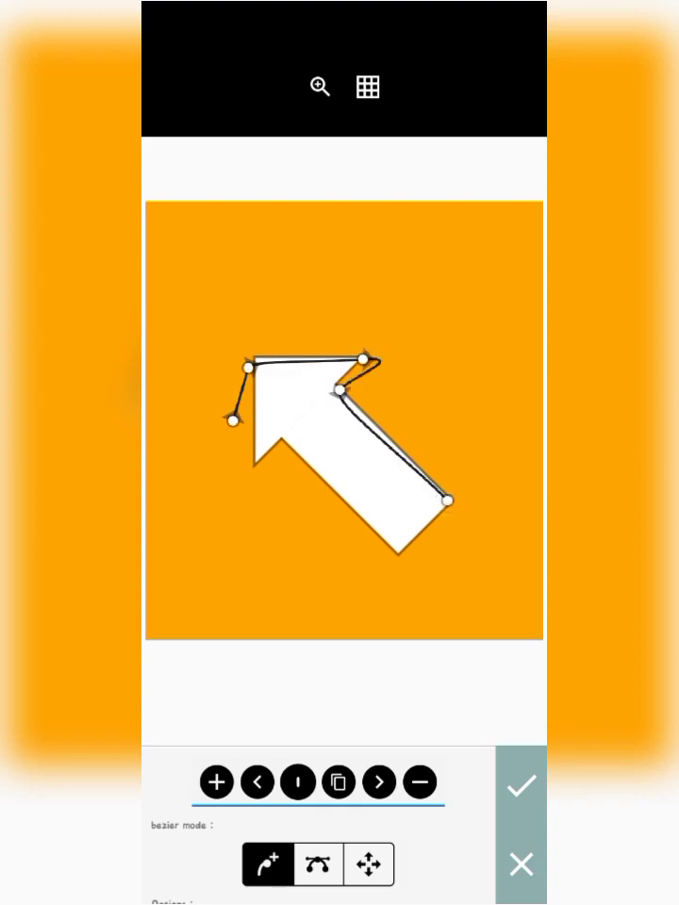
click(251, 465)
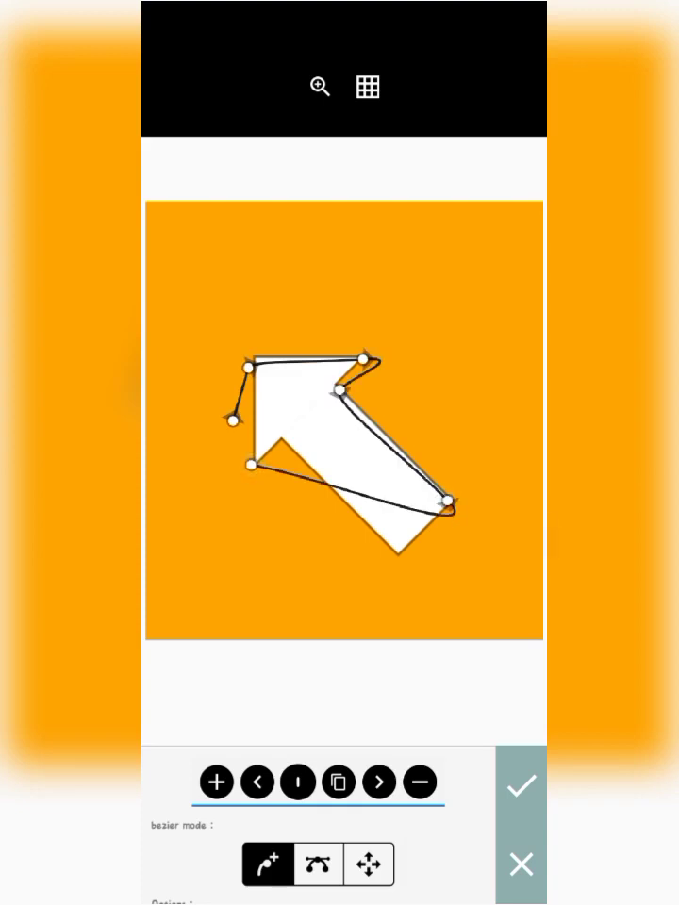
mouse_move(246, 477)
mouse_down()
mouse_move(237, 496)
mouse_move(233, 492)
mouse_up()
scroll(321, 830, down, 1)
click(317, 839)
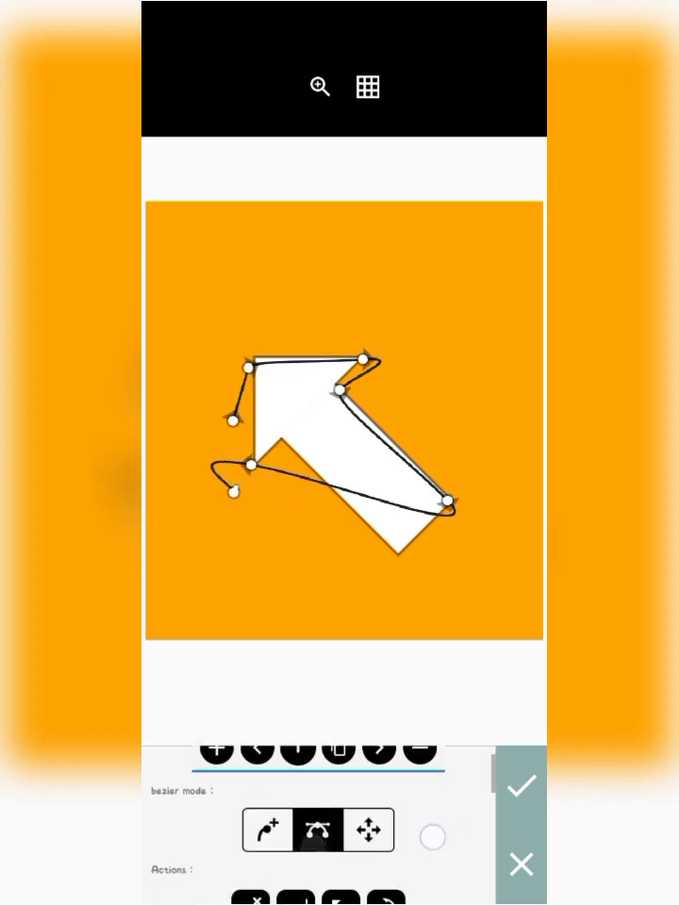
scroll(320, 830, down, 2)
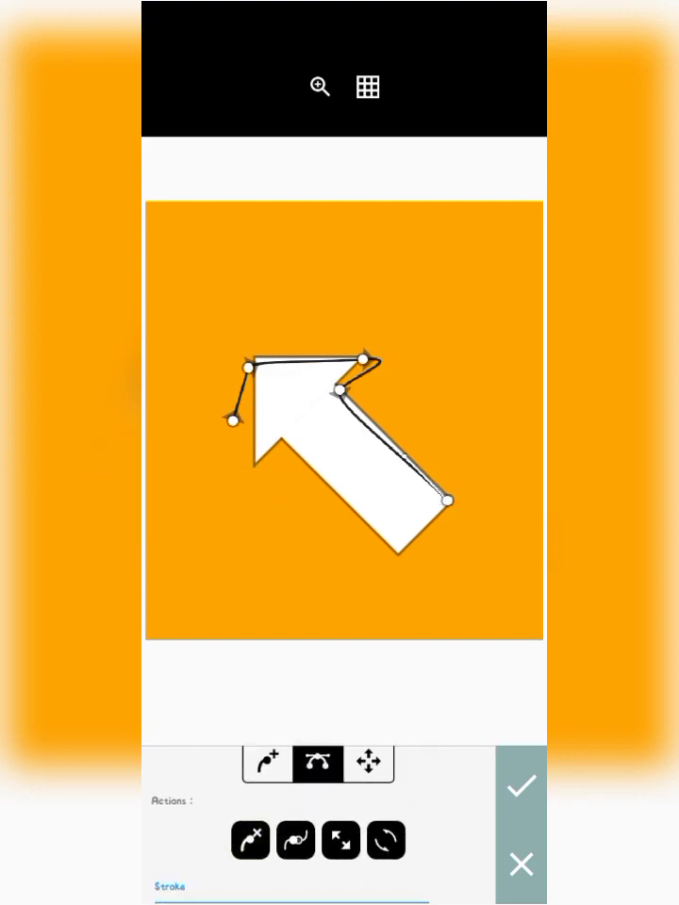
click(519, 781)
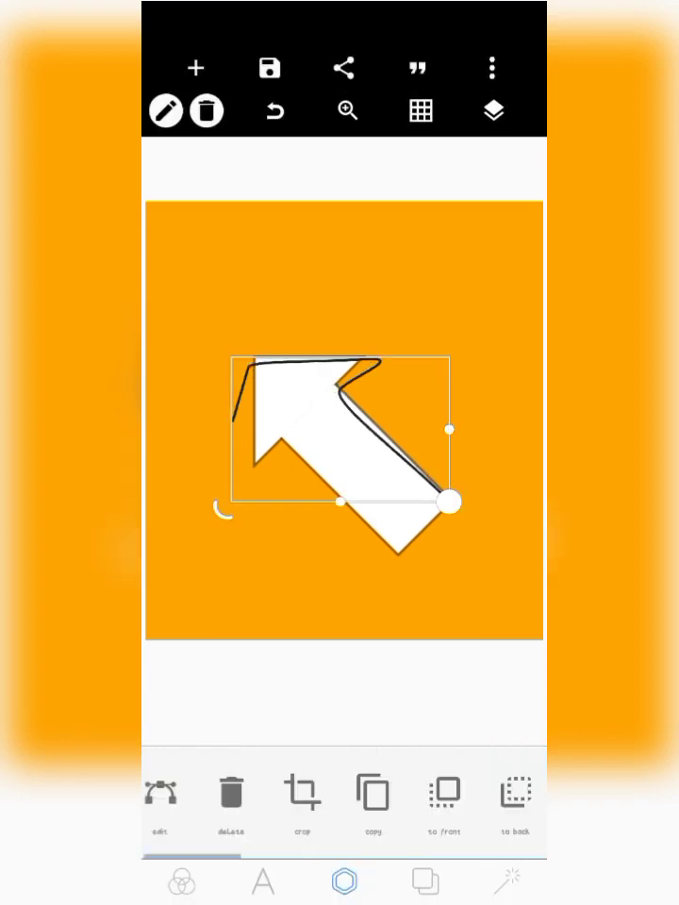
Step: Reopen the traced path and move its bottom-left end point onto the arrowhead's lower-left corner
click(160, 797)
click(320, 87)
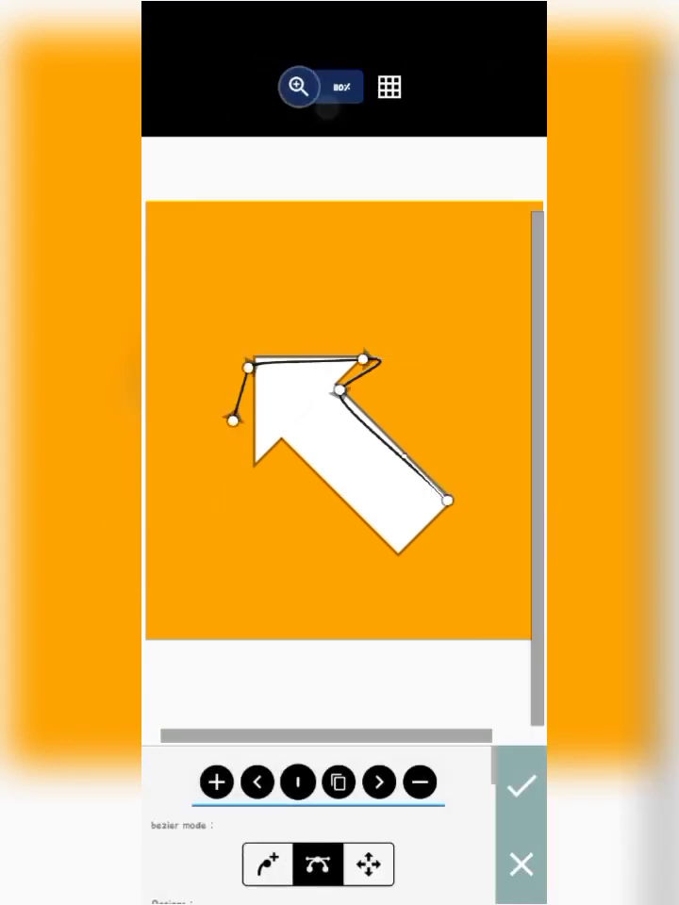
scroll(349, 453, up, 3)
scroll(349, 452, up, 3)
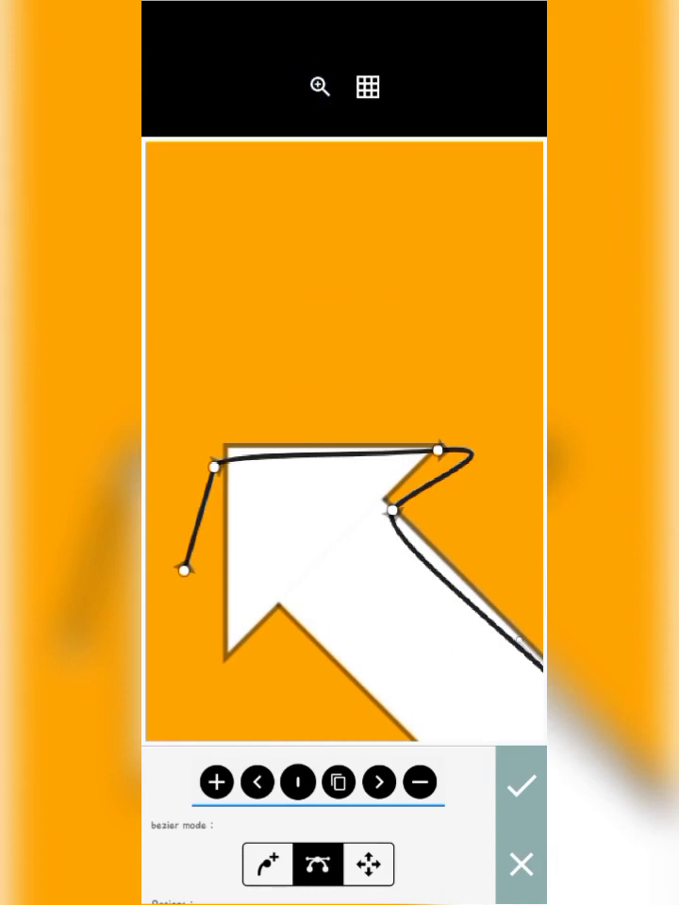
click(186, 569)
drag(184, 570, 236, 650)
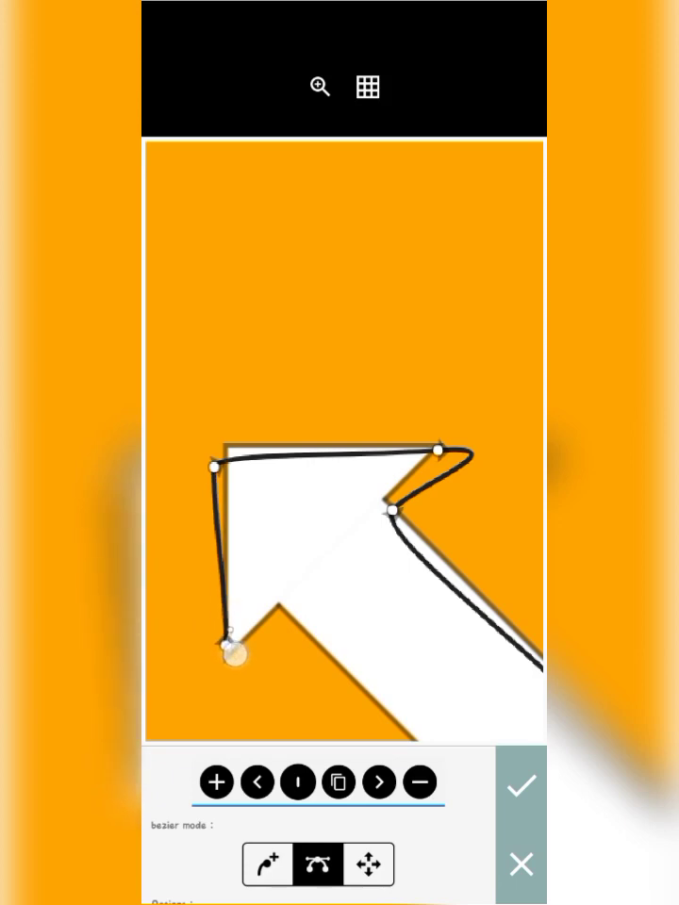
click(230, 649)
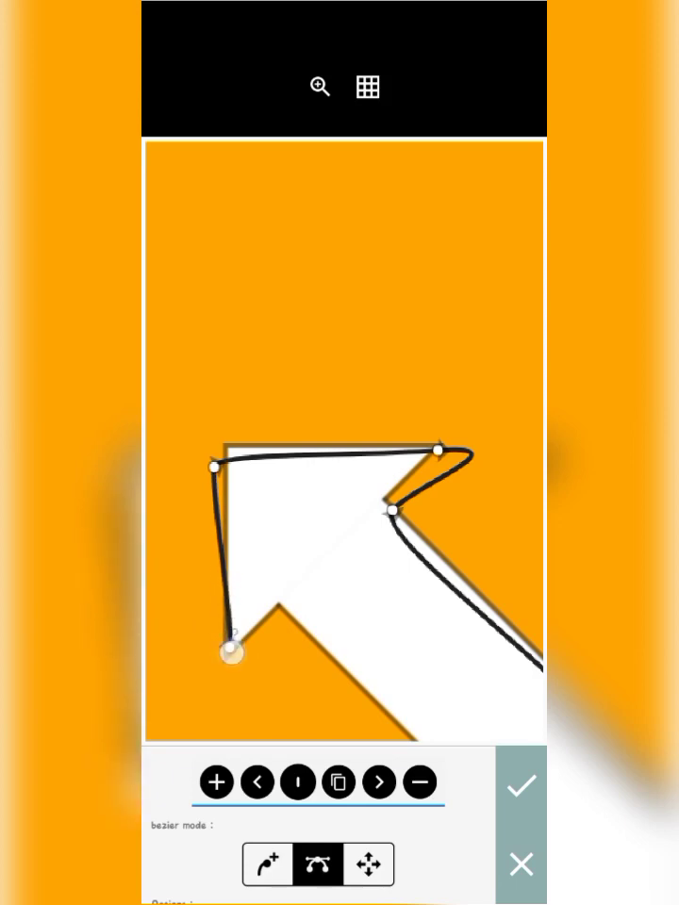
Step: Line up the top-left node with the arrow's corner and fine-tune the lower left edge
mouse_move(214, 466)
mouse_down()
mouse_move(229, 456)
mouse_move(227, 434)
mouse_move(228, 448)
mouse_up()
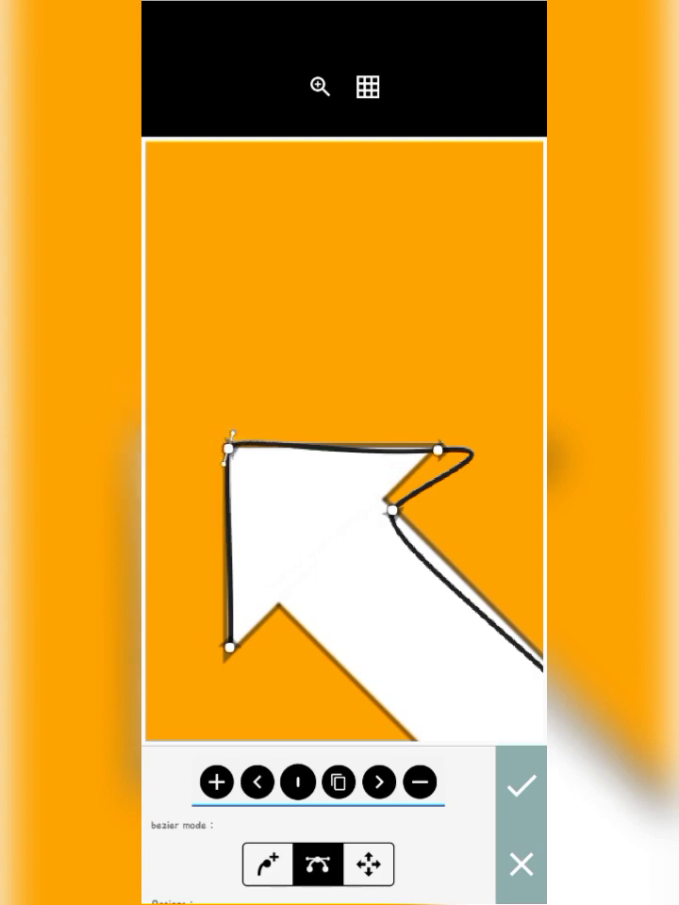
mouse_move(438, 449)
mouse_down()
mouse_move(431, 443)
mouse_move(437, 444)
mouse_up()
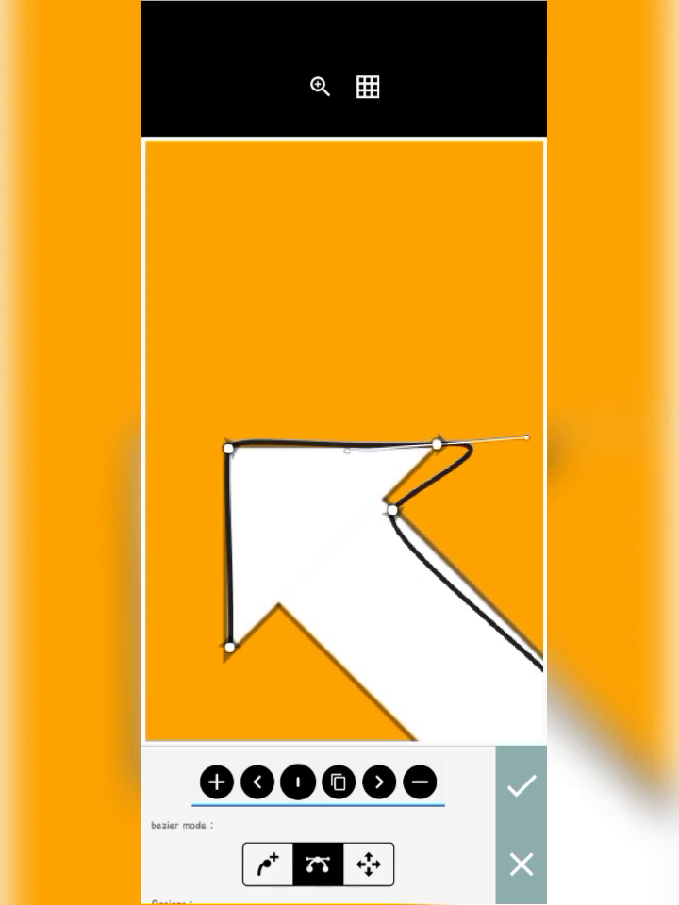
mouse_move(228, 450)
mouse_down()
mouse_move(226, 470)
mouse_move(255, 357)
mouse_move(209, 454)
mouse_move(223, 428)
mouse_move(221, 437)
mouse_up()
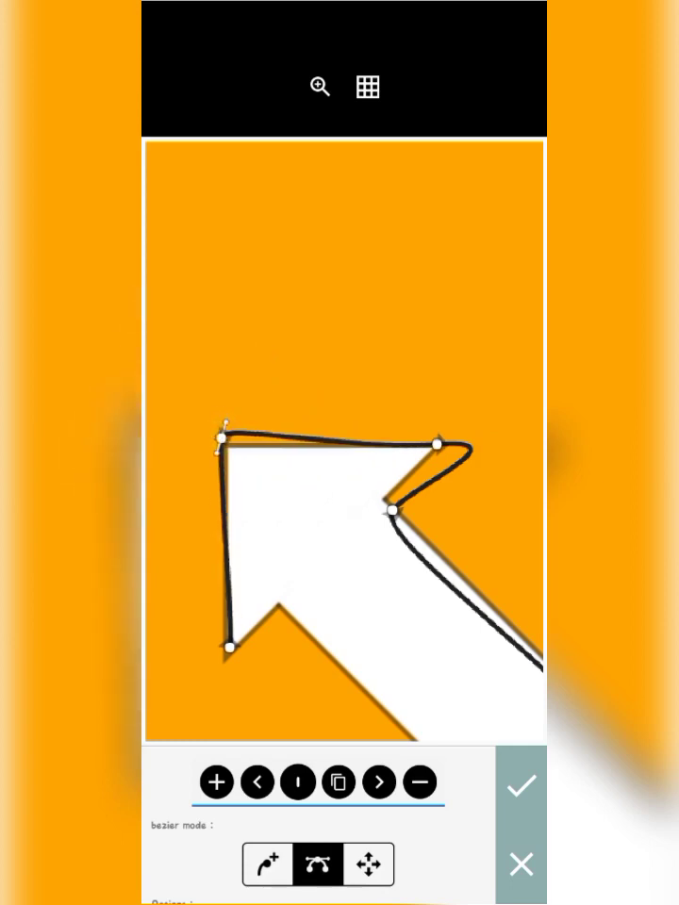
click(226, 647)
mouse_move(230, 647)
mouse_down()
mouse_move(258, 634)
mouse_move(228, 649)
mouse_up()
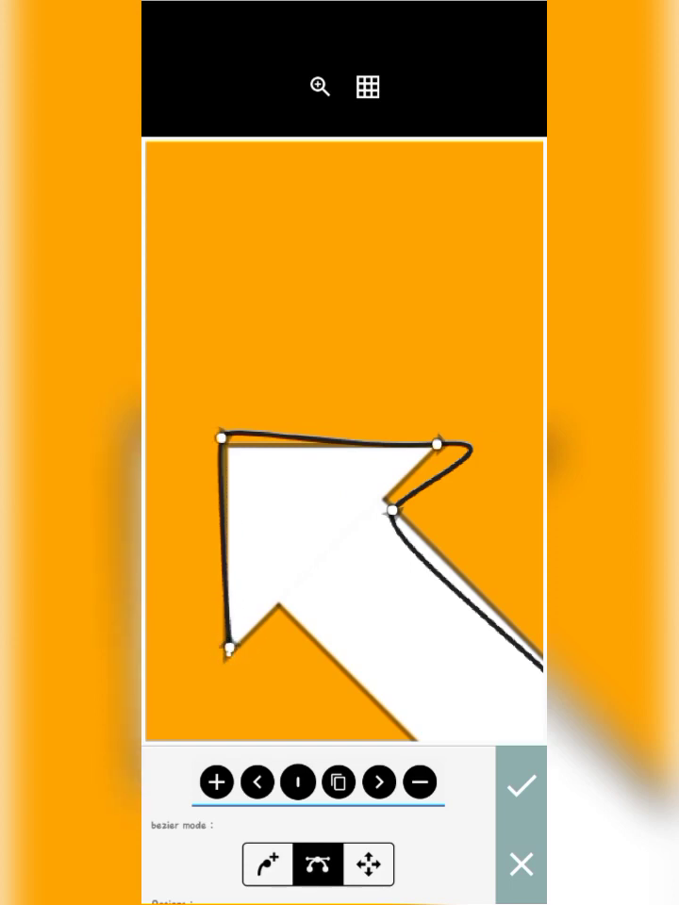
Step: Straighten the path's top edge along the arrowhead using the top-right node's handle
click(219, 440)
drag(219, 441, 225, 443)
click(430, 437)
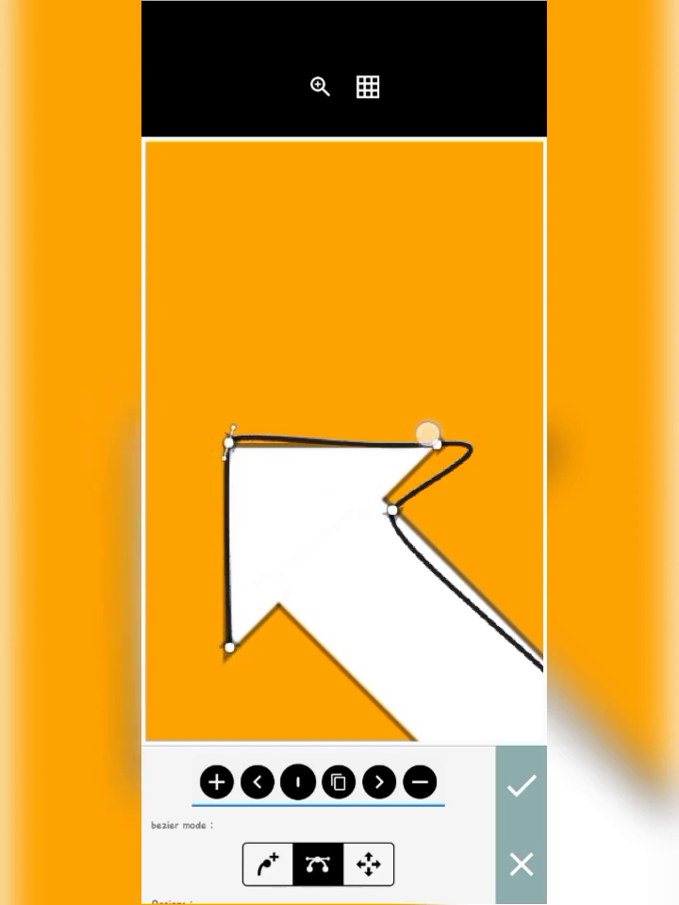
mouse_move(347, 450)
mouse_down()
mouse_move(236, 447)
mouse_move(245, 386)
mouse_move(272, 383)
mouse_move(393, 433)
mouse_move(425, 438)
mouse_move(430, 431)
mouse_up()
click(228, 441)
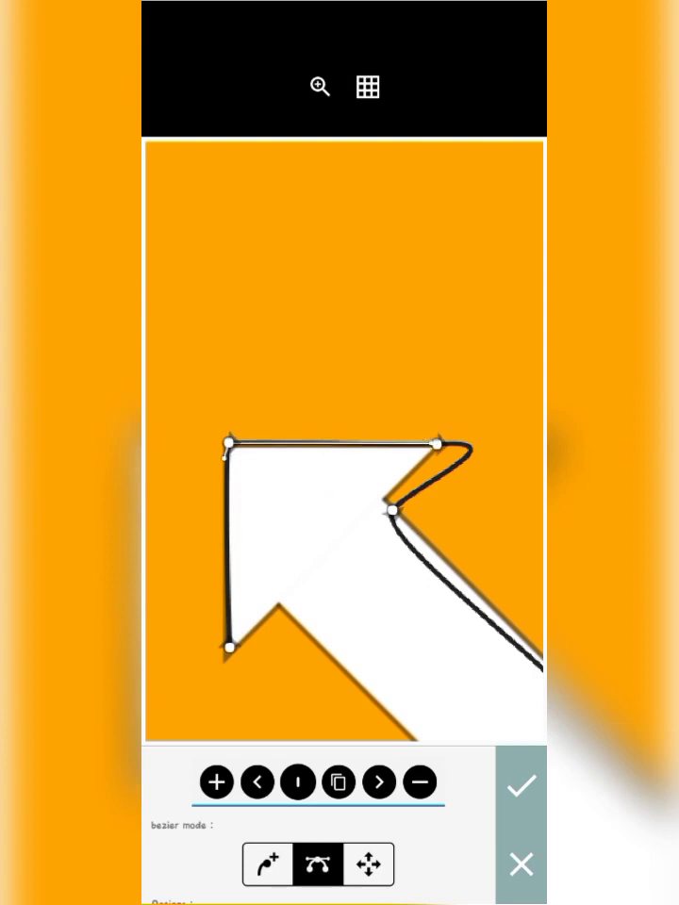
click(437, 443)
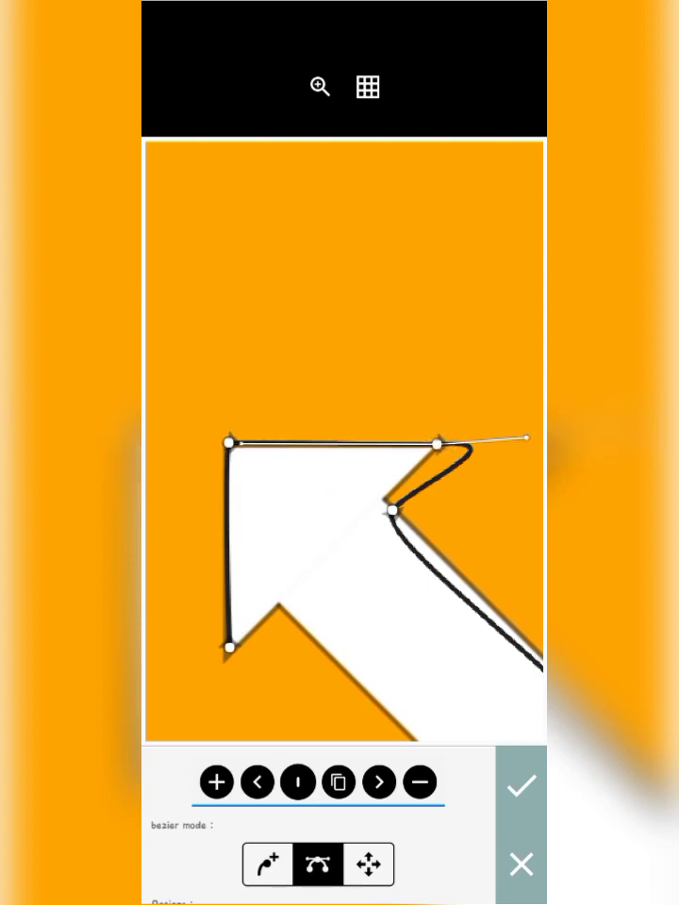
Step: Move the notch point onto the arrowhead's inner corner and straighten the tip-to-notch edge
click(360, 83)
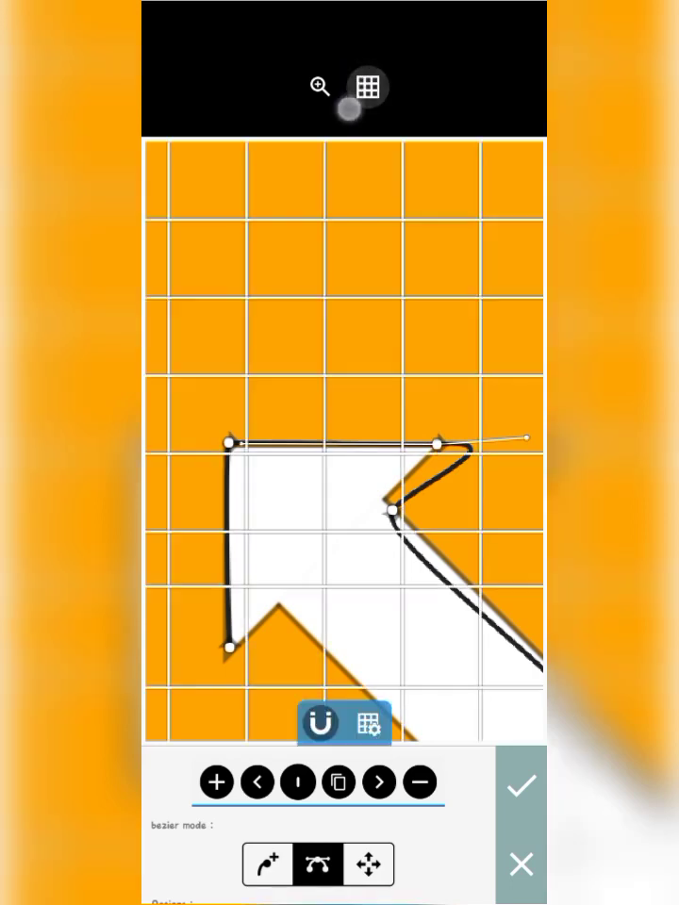
click(378, 87)
scroll(394, 443, down, 3)
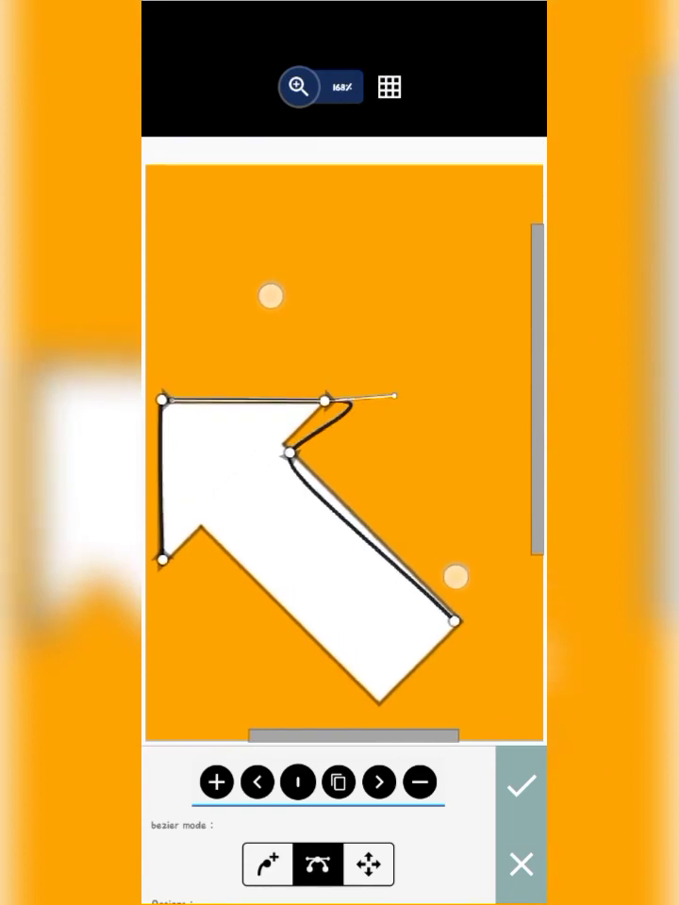
scroll(373, 429, up, 5)
scroll(372, 427, up, 1)
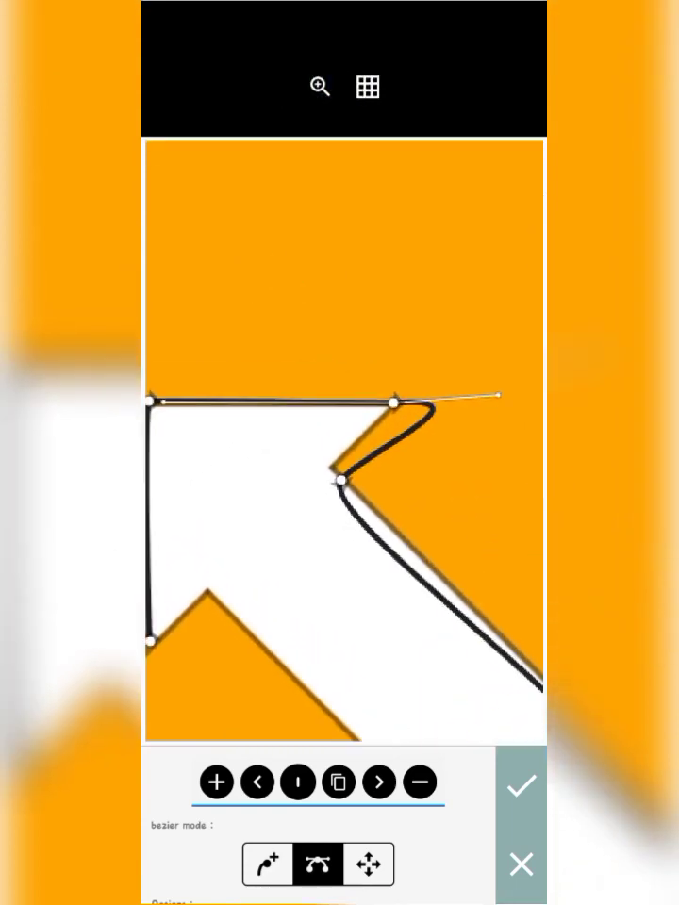
drag(498, 394, 412, 439)
click(343, 483)
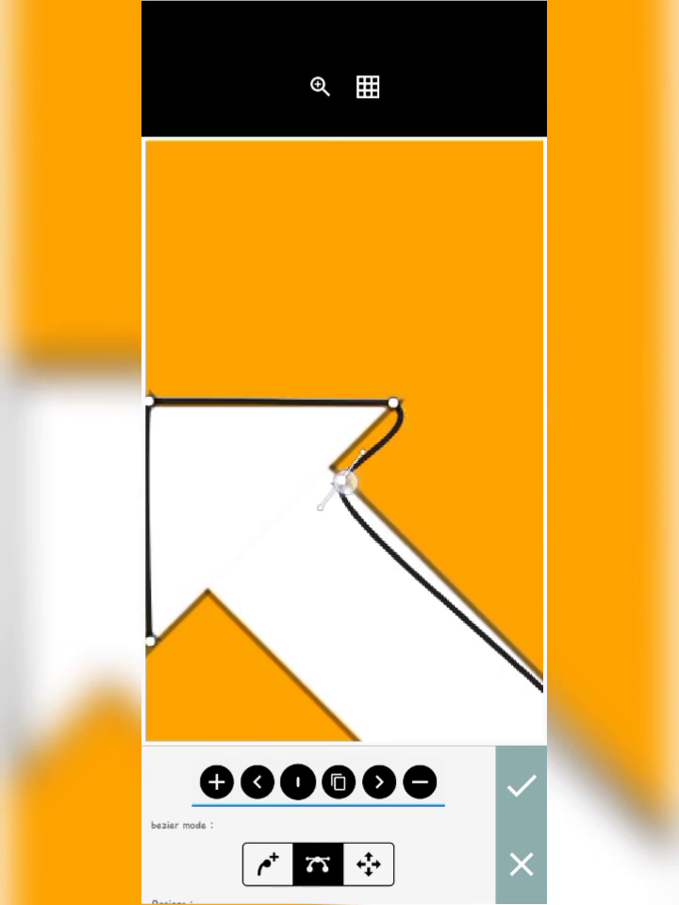
drag(343, 483, 346, 465)
click(394, 403)
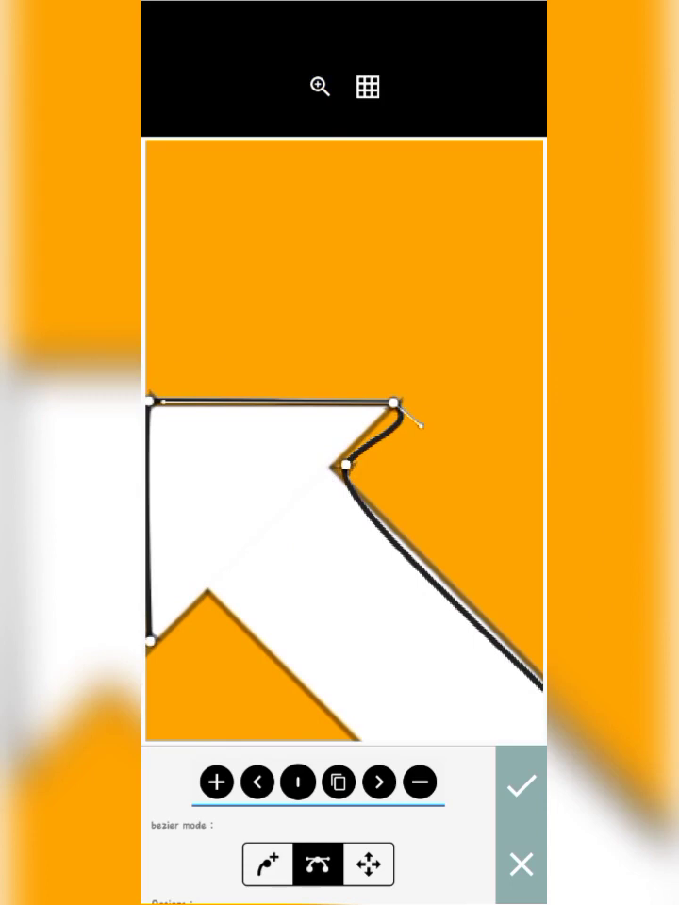
drag(421, 426, 406, 440)
click(348, 462)
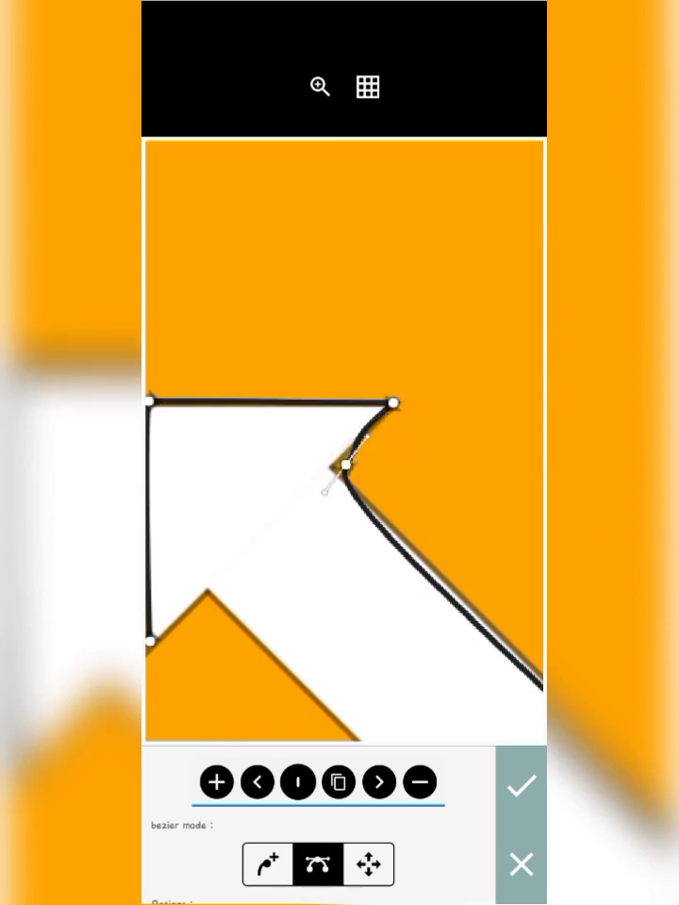
drag(346, 465, 333, 472)
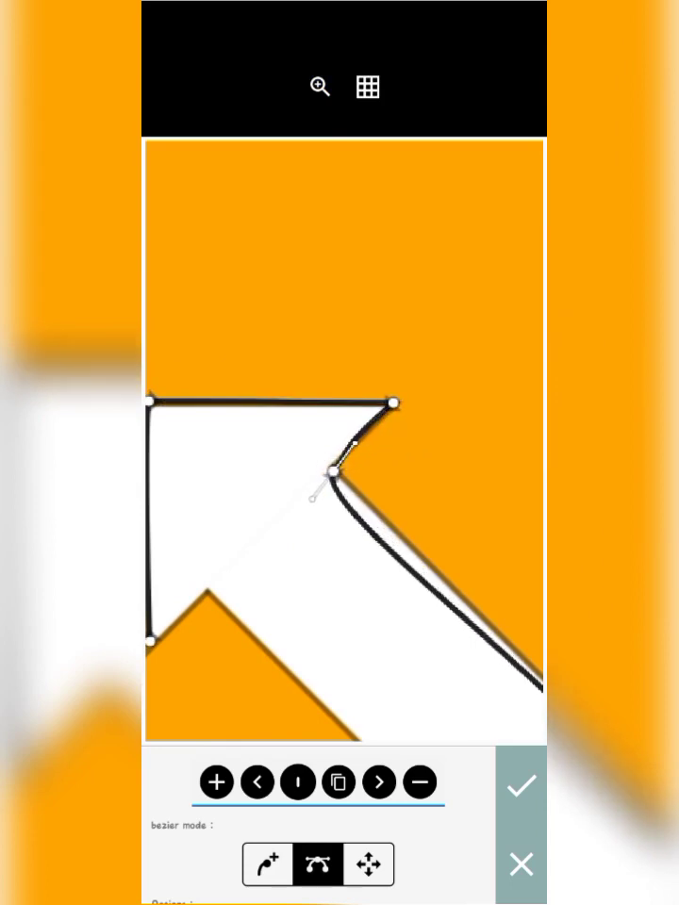
click(394, 406)
Step: Straighten the edge below the notch and the shaft's long upper edge onto the arrow outline
click(334, 471)
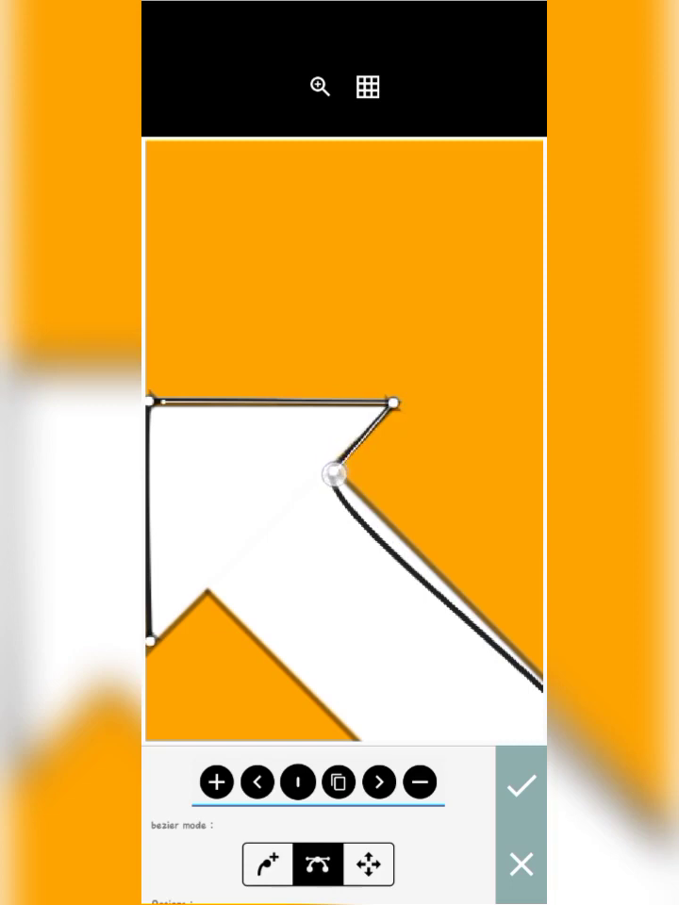
mouse_move(315, 494)
mouse_down()
mouse_move(407, 551)
mouse_move(469, 606)
mouse_up()
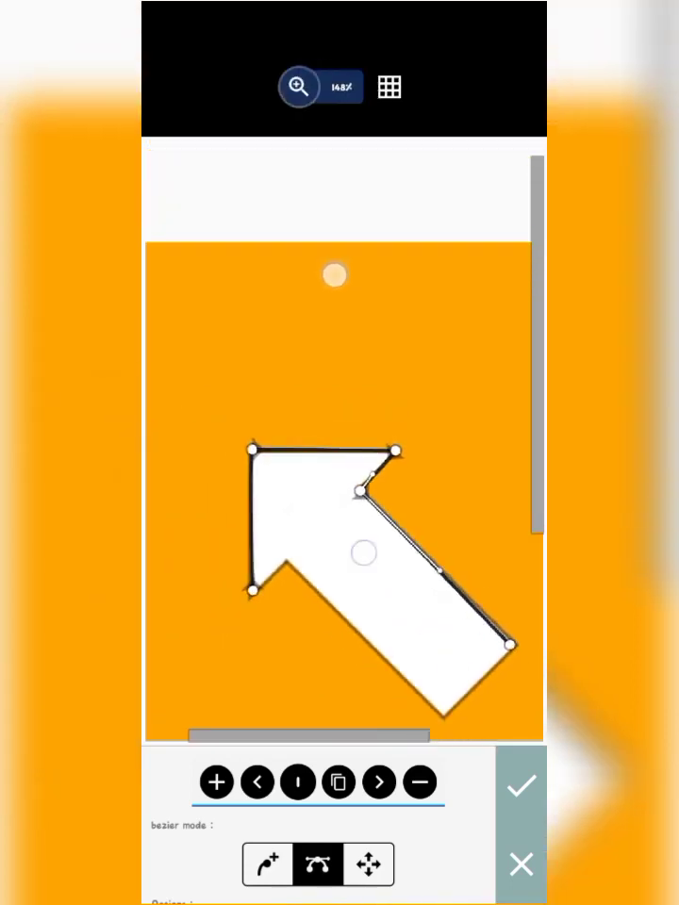
scroll(350, 412, down, 3)
scroll(349, 415, up, 5)
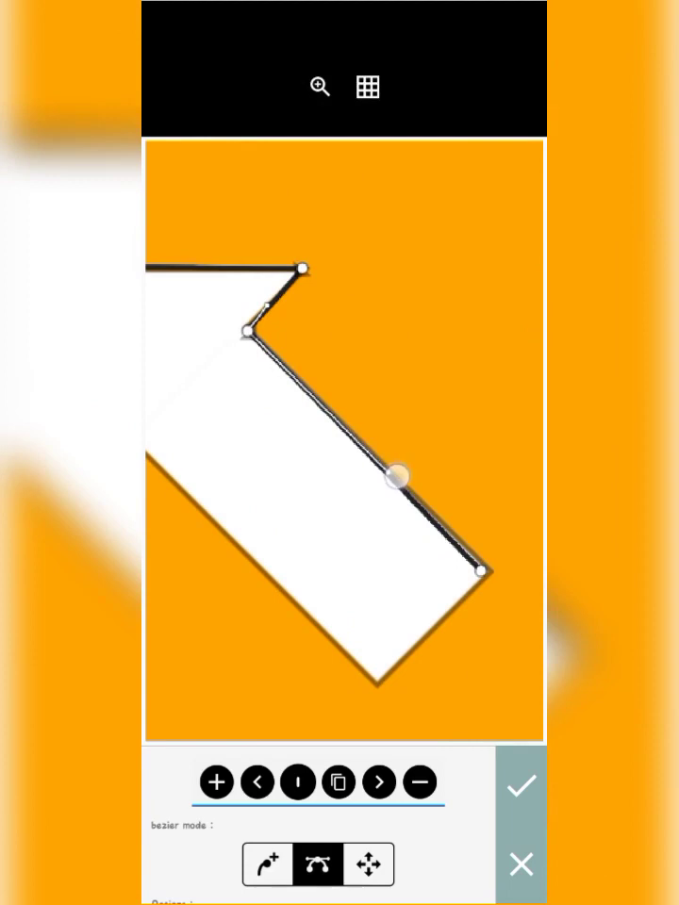
mouse_move(396, 478)
mouse_down()
mouse_move(479, 552)
mouse_move(489, 576)
mouse_up()
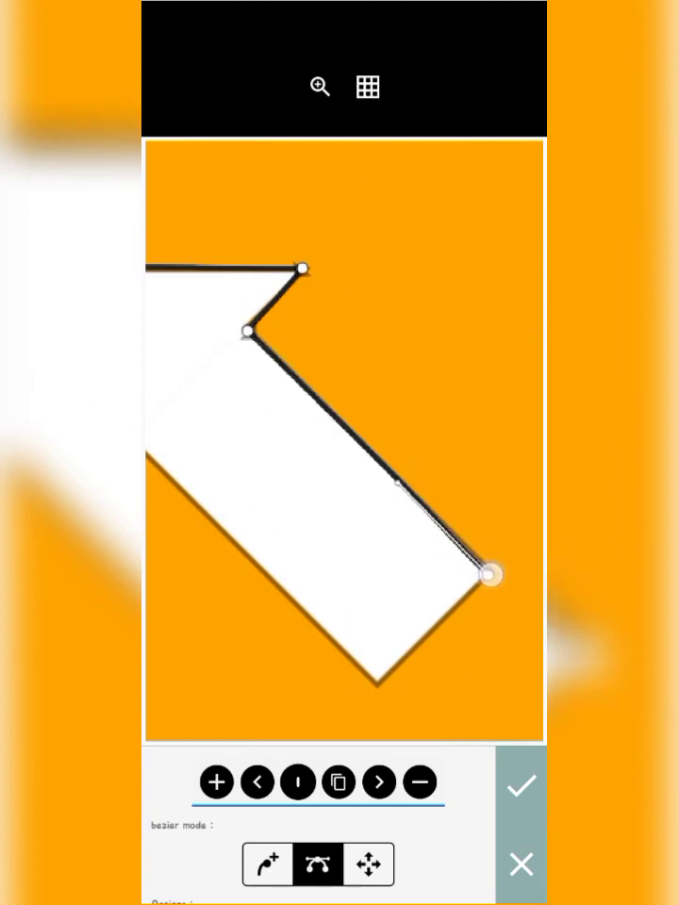
drag(319, 386, 249, 333)
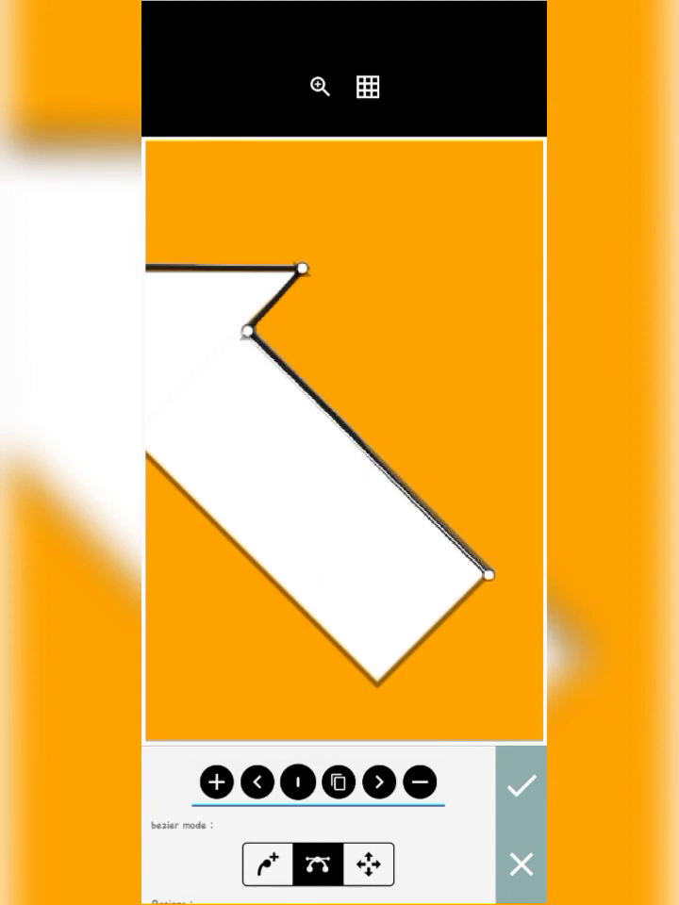
scroll(321, 821, down, 1)
Step: Add path points at the shaft's bottom corner and partway along its lower-left edge
click(268, 812)
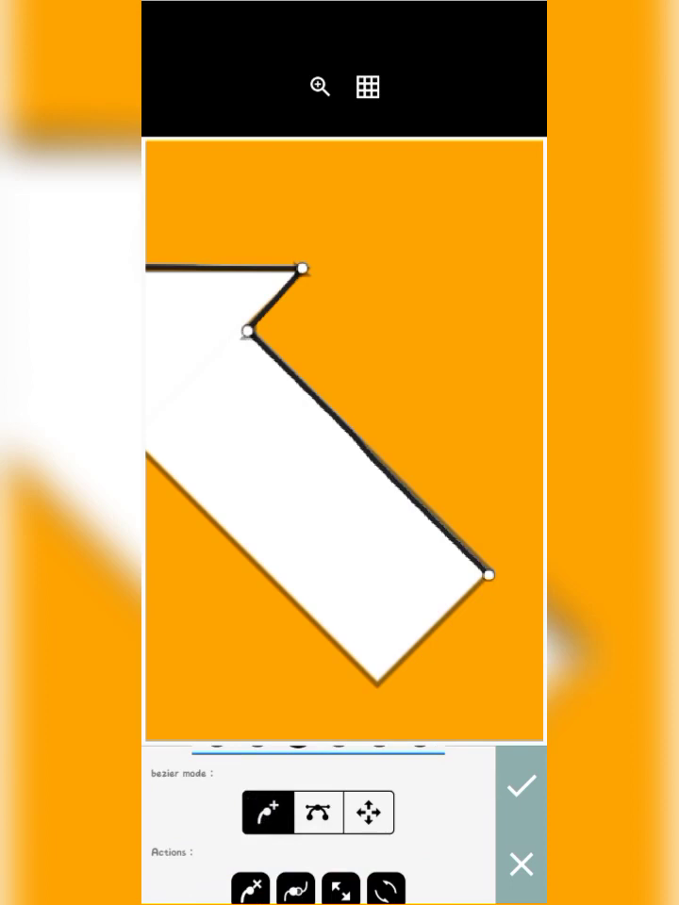
click(384, 675)
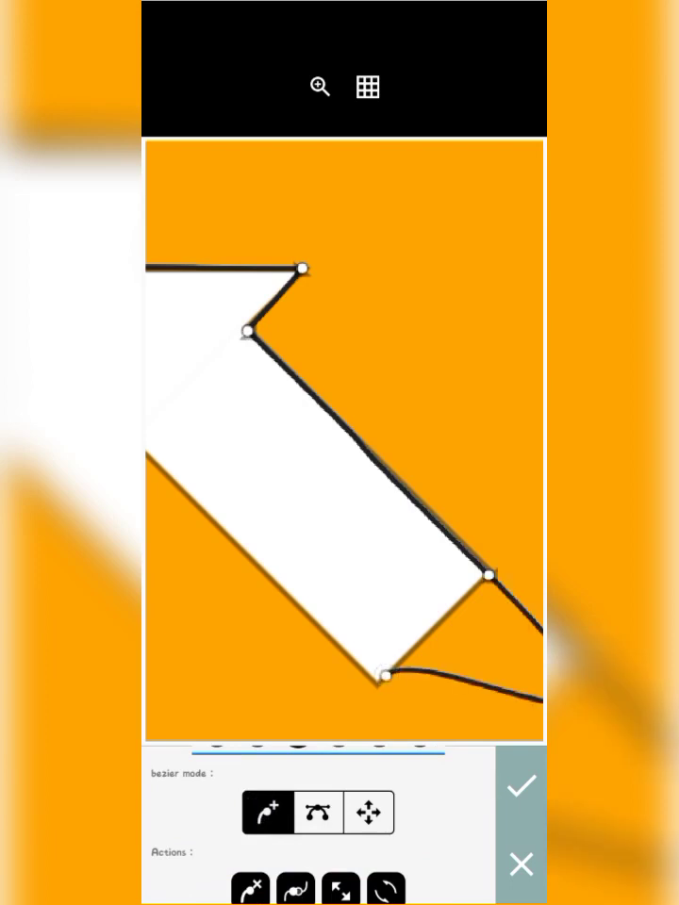
click(175, 479)
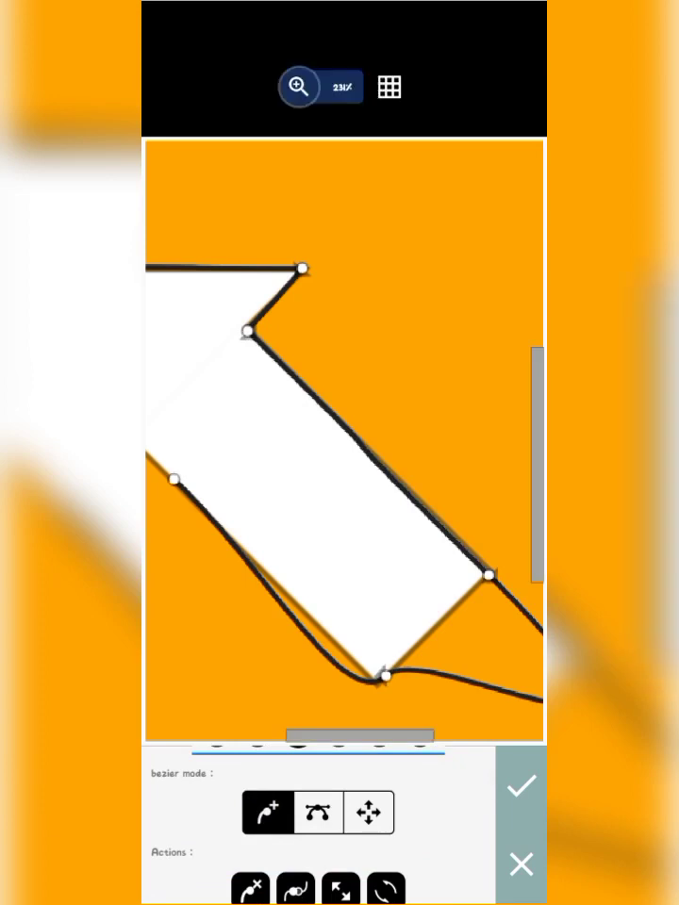
scroll(377, 424, down, 3)
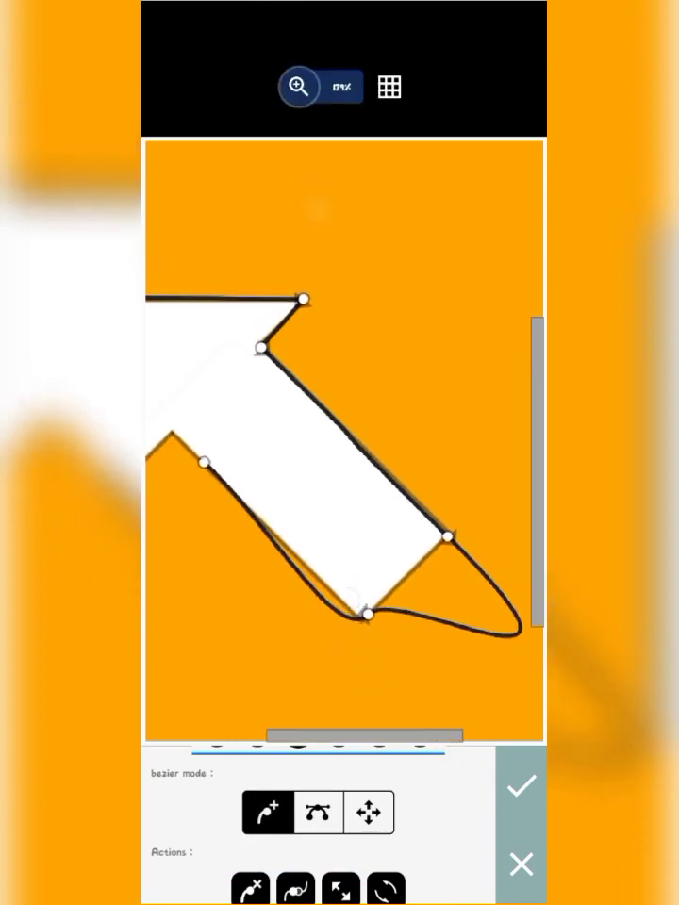
click(321, 800)
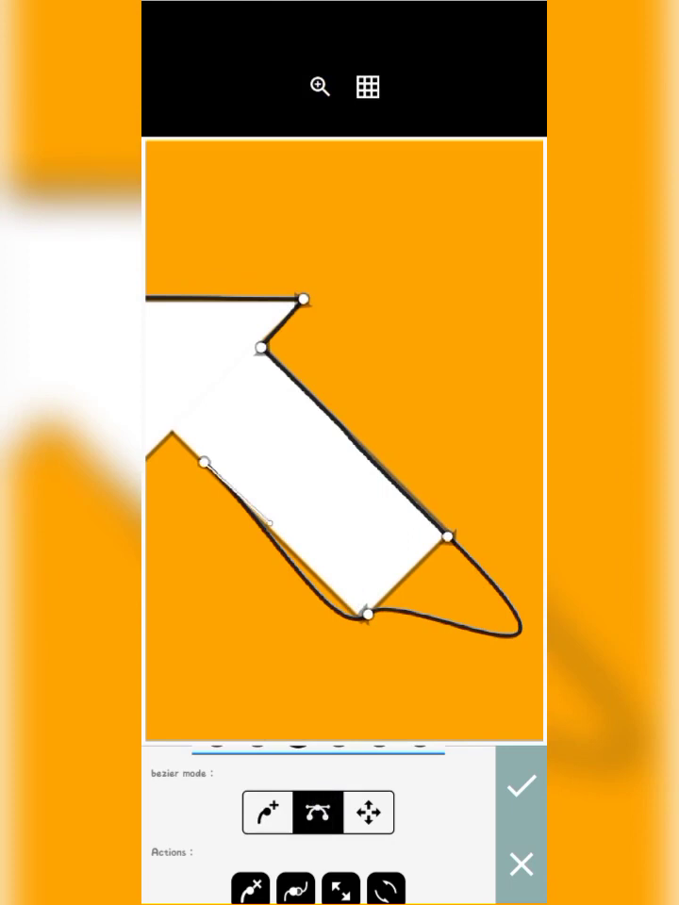
click(447, 537)
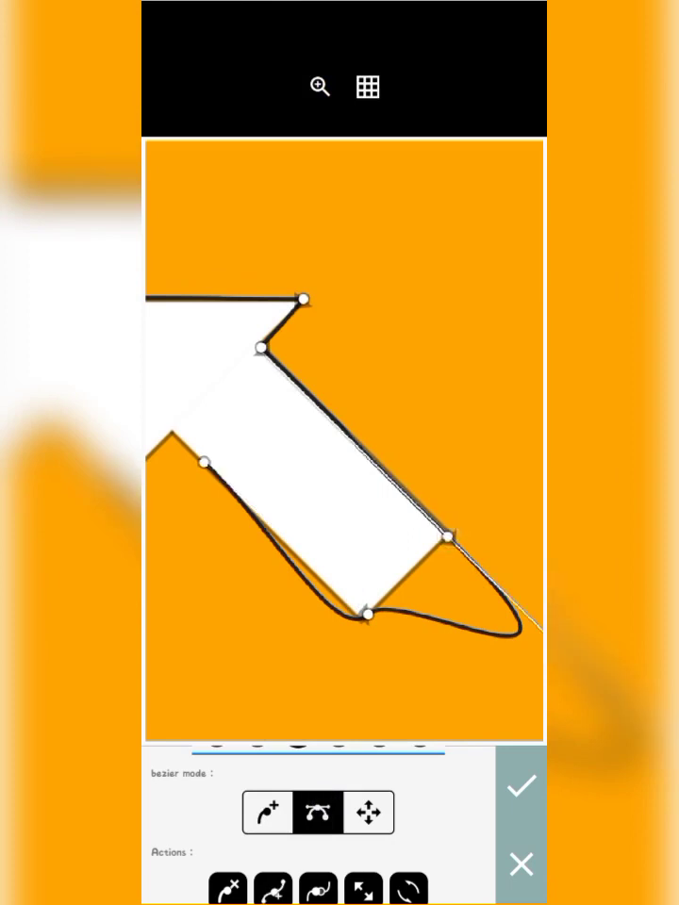
Step: Drag the outline's bottom point and its handles onto the arrow's lower tip, straightening the lower edge
scroll(340, 425, down, 5)
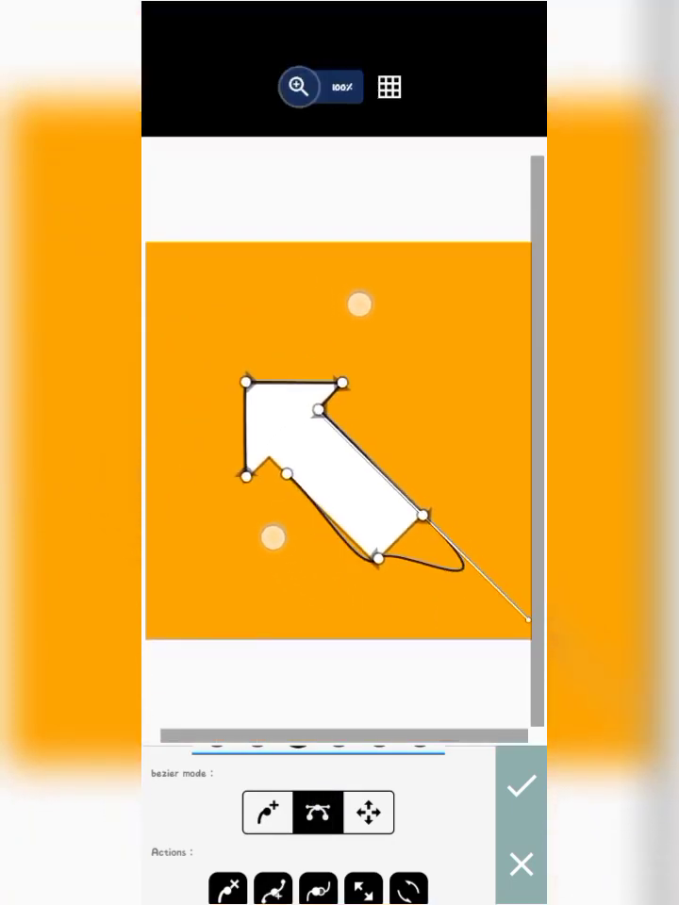
mouse_move(530, 619)
mouse_down()
mouse_move(387, 562)
mouse_move(367, 573)
mouse_up()
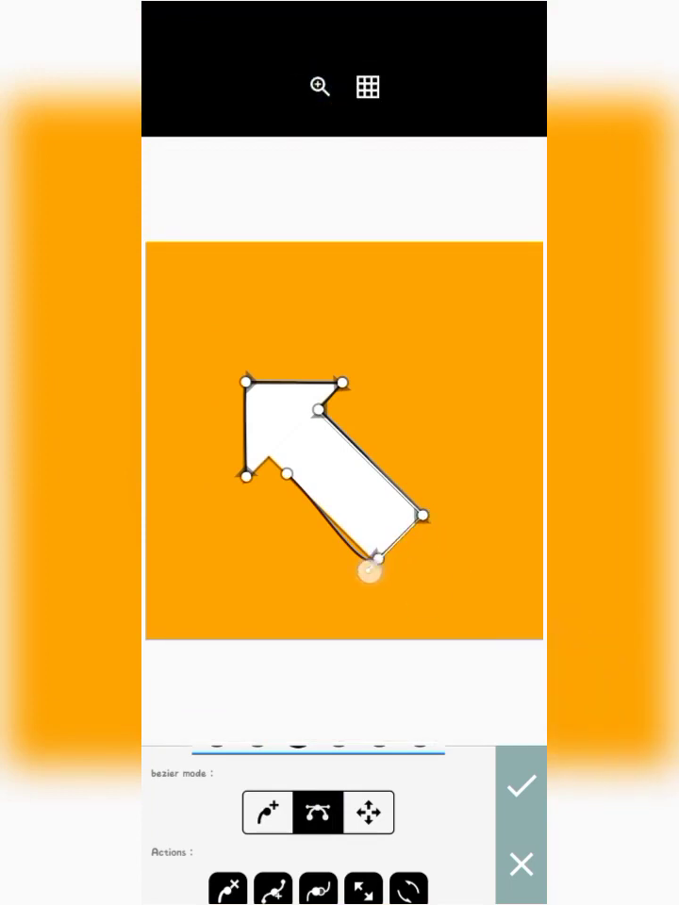
scroll(378, 453, up, 5)
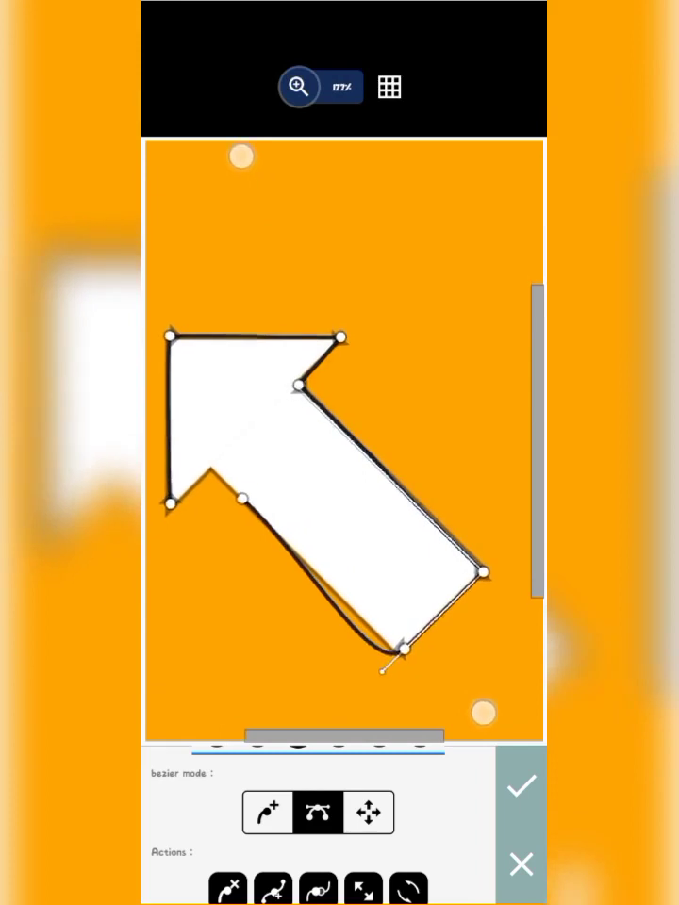
drag(488, 635, 499, 632)
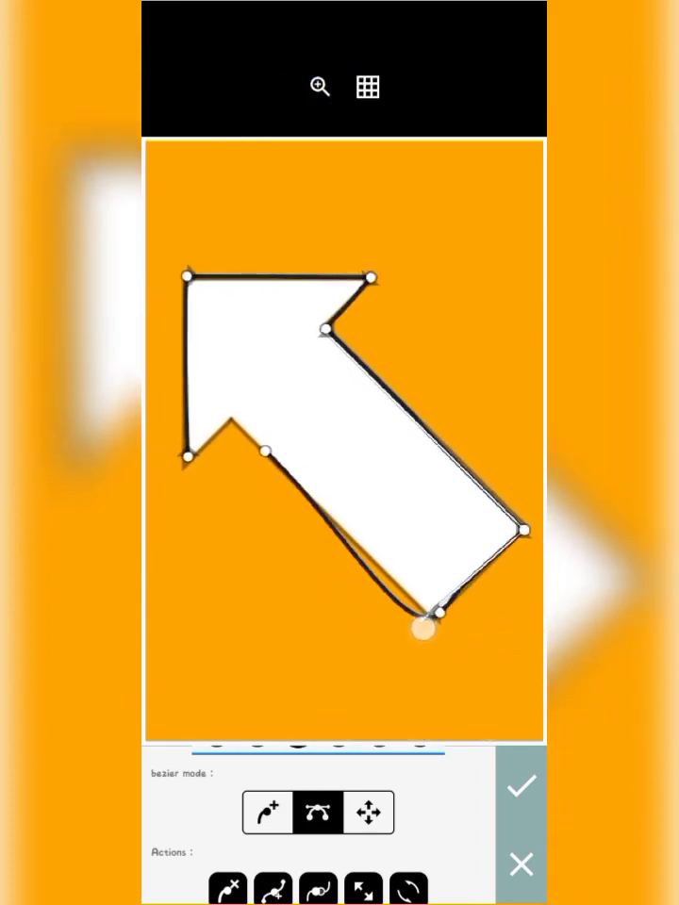
mouse_move(440, 613)
mouse_down()
mouse_move(426, 637)
mouse_move(428, 615)
mouse_move(432, 620)
mouse_up()
click(430, 615)
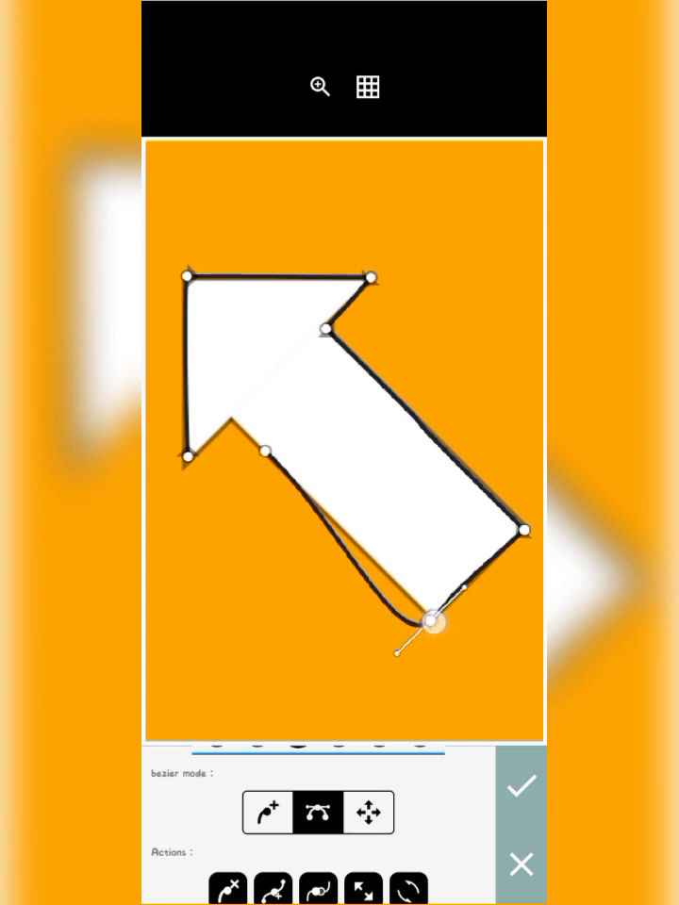
mouse_move(431, 620)
mouse_down()
mouse_move(437, 609)
mouse_move(427, 621)
mouse_up()
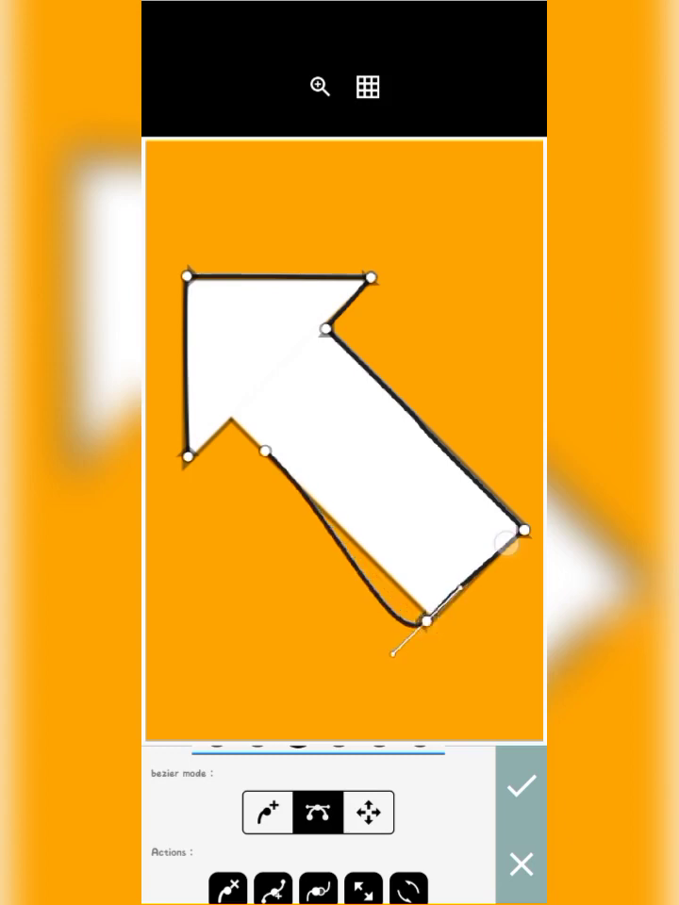
click(523, 526)
mouse_move(426, 620)
mouse_down()
mouse_move(431, 614)
mouse_move(306, 506)
mouse_up()
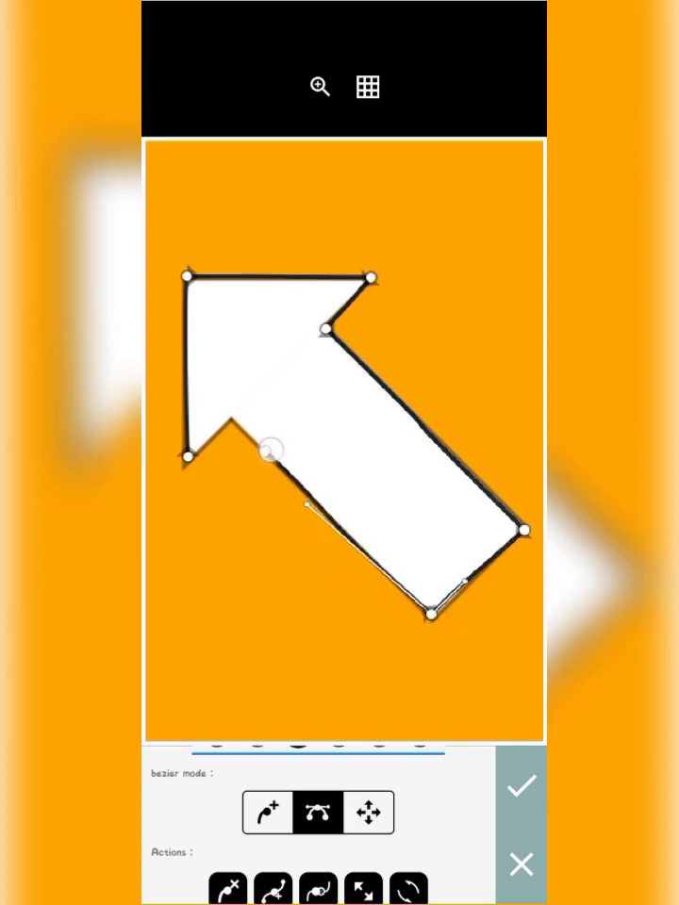
Step: Turn the lower-left edge into a curve and nudge the outline's bottom point
click(269, 451)
scroll(321, 821, down, 2)
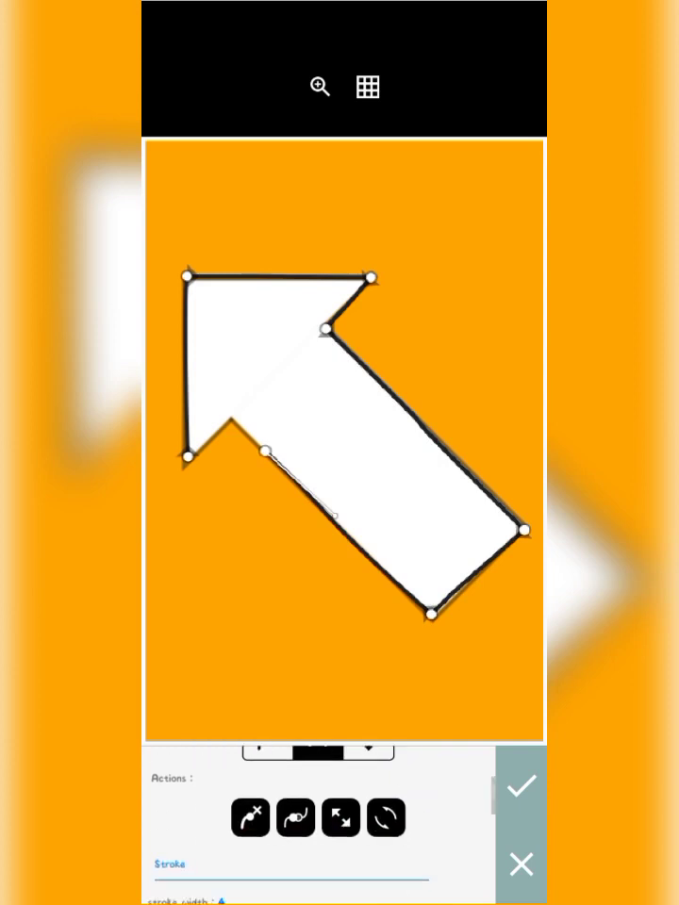
click(295, 817)
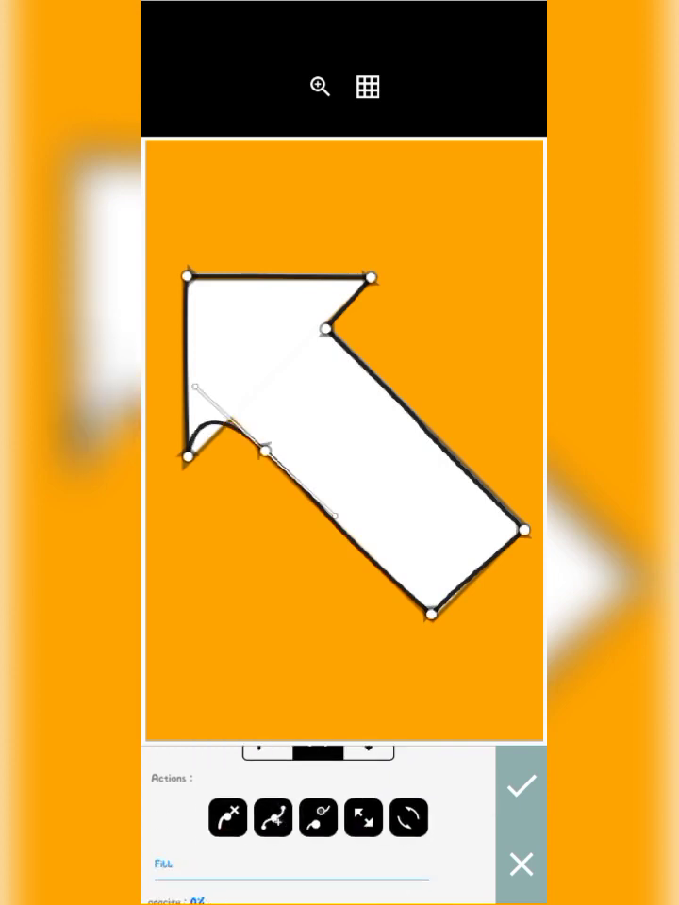
click(431, 615)
mouse_move(433, 628)
mouse_down()
mouse_move(445, 627)
mouse_move(433, 619)
mouse_up()
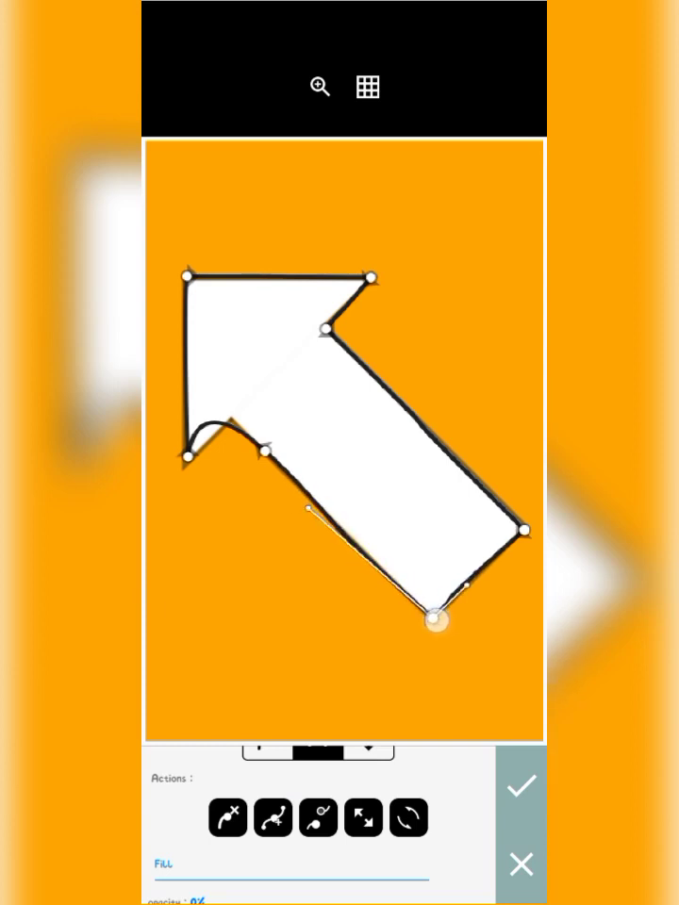
drag(265, 452, 240, 450)
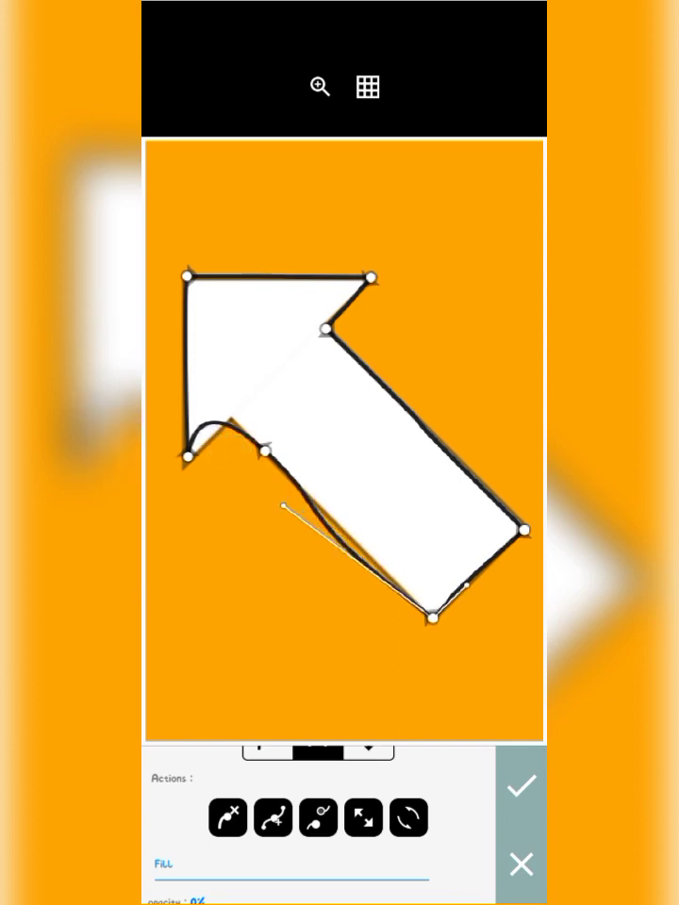
Step: Move the lower-left point to the arrowhead's inner corner and straighten that edge along the arrow
click(260, 451)
drag(258, 449, 240, 420)
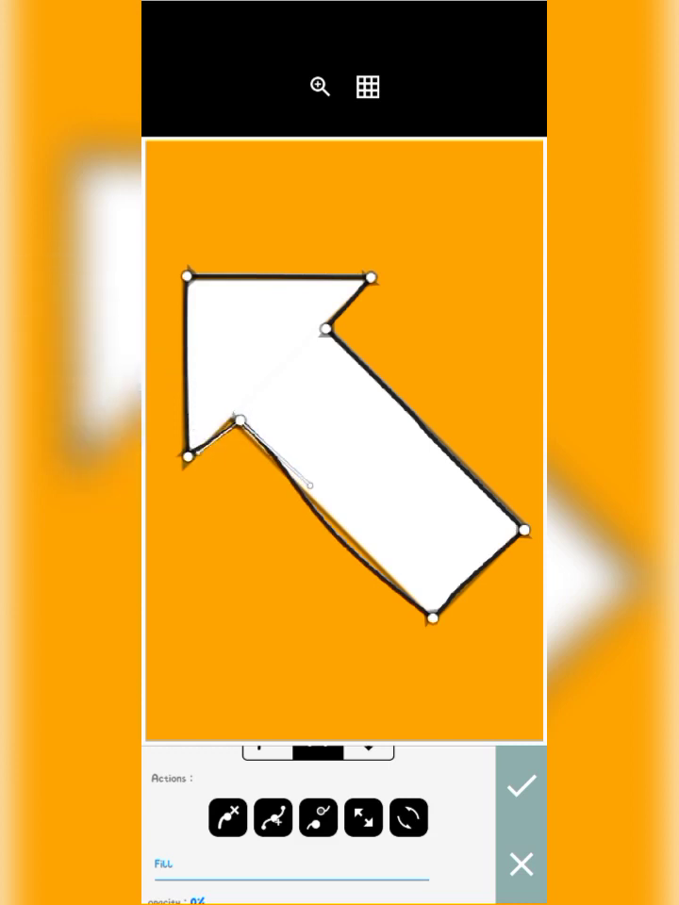
drag(236, 423, 229, 426)
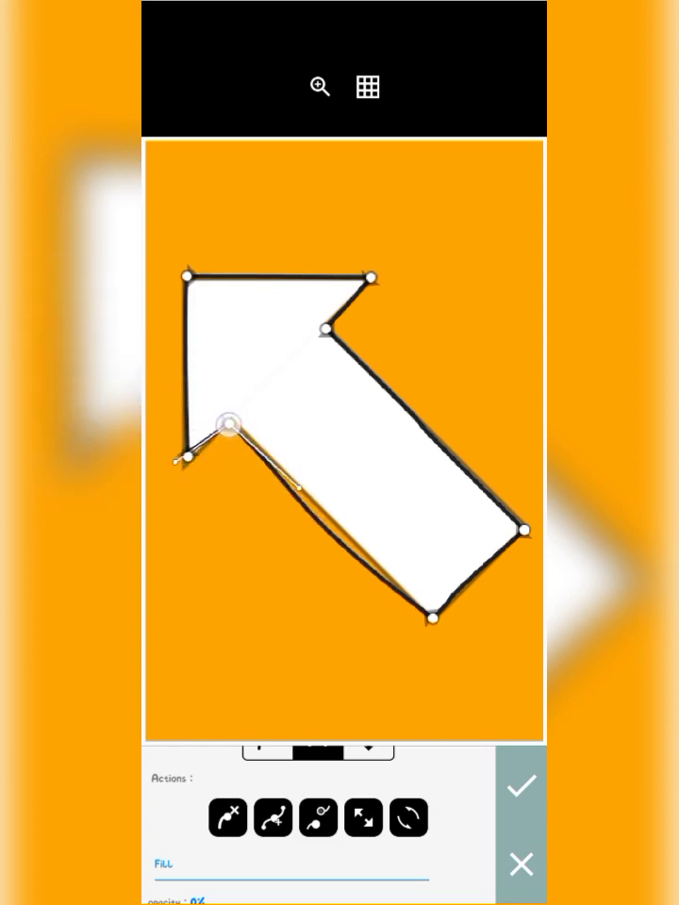
mouse_move(301, 489)
mouse_down()
mouse_move(316, 496)
mouse_move(430, 612)
mouse_up()
mouse_move(283, 507)
mouse_down()
mouse_move(249, 440)
mouse_move(228, 422)
mouse_move(234, 422)
mouse_up()
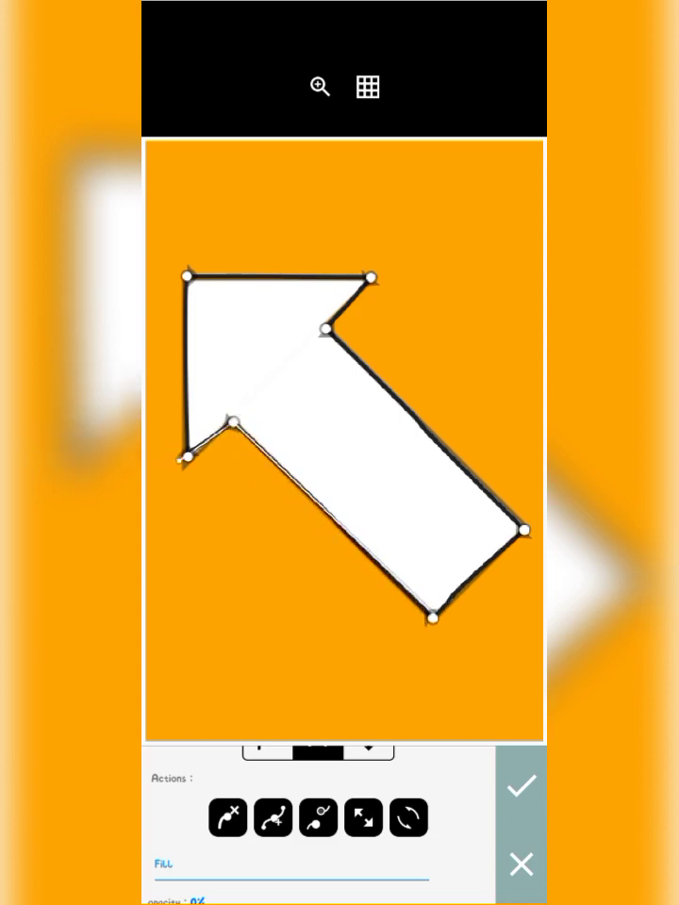
mouse_move(187, 457)
mouse_down()
mouse_move(180, 463)
mouse_move(170, 437)
mouse_move(151, 353)
mouse_up()
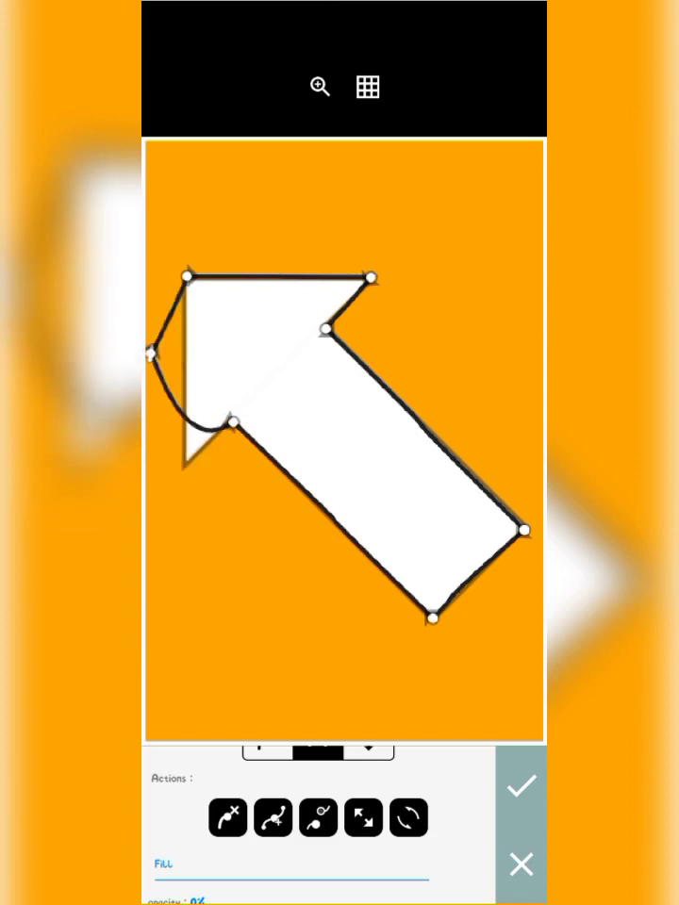
Step: Drag the stray left anchor back onto the arrowhead's lower-left corner, removing the bulge
scroll(339, 420, down, 2)
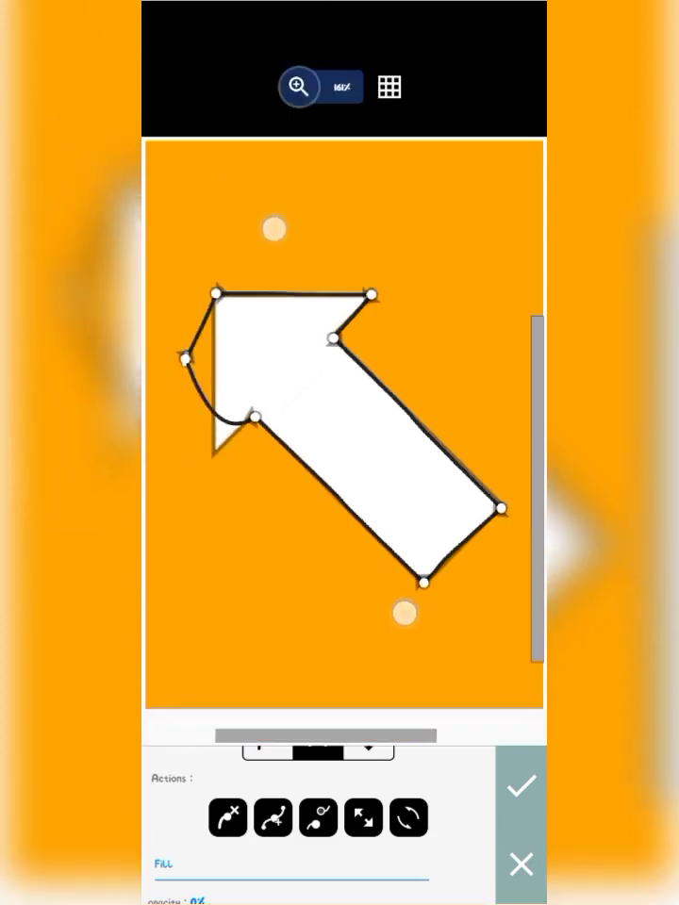
mouse_move(272, 433)
mouse_down()
mouse_move(281, 515)
mouse_move(288, 497)
mouse_move(281, 418)
mouse_move(283, 520)
mouse_move(295, 553)
mouse_move(295, 490)
mouse_move(299, 558)
mouse_up()
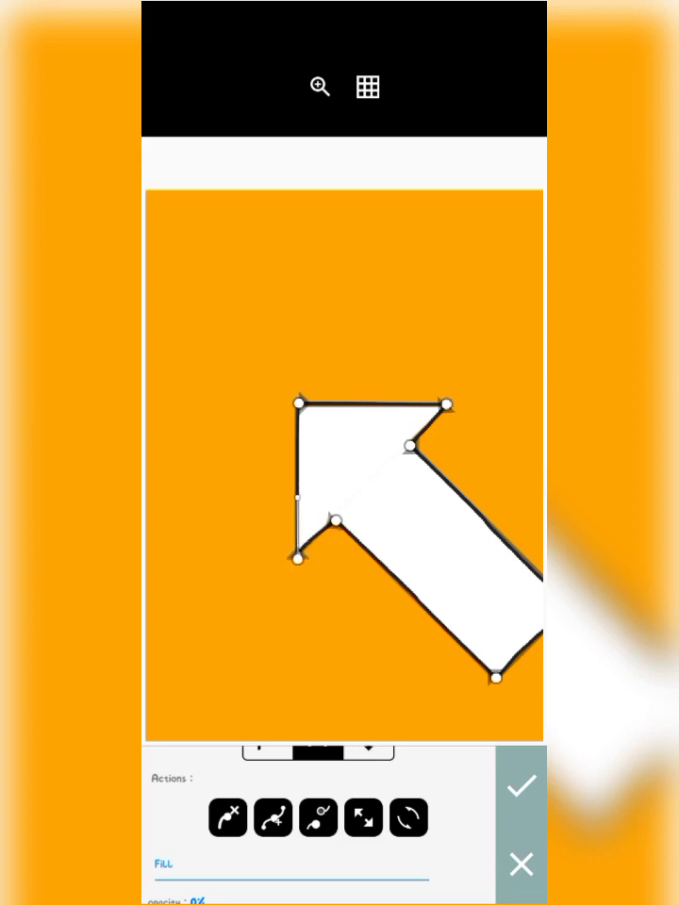
scroll(355, 453, down, 3)
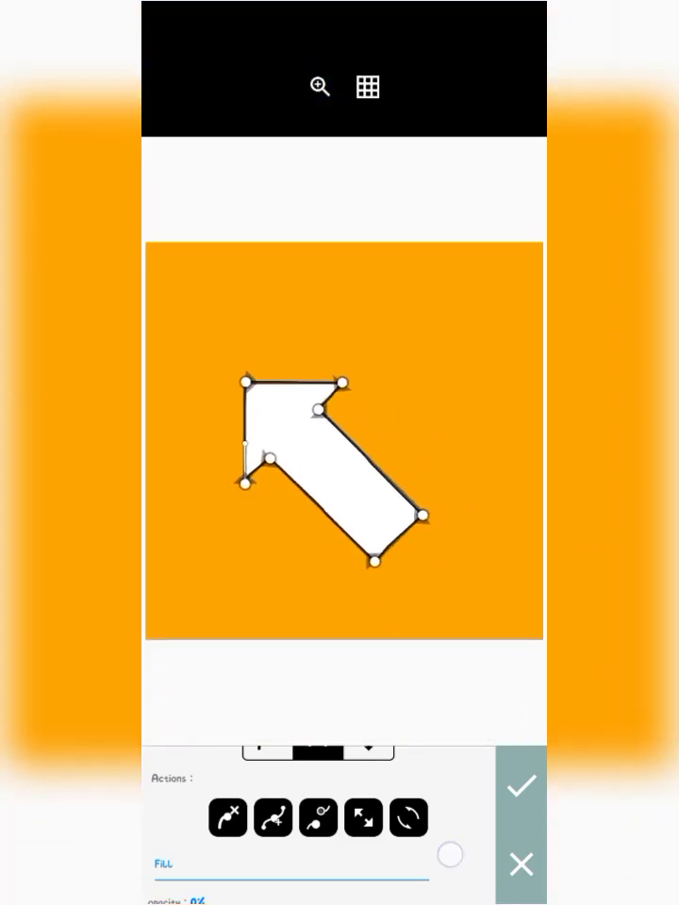
Step: Fill the traced arrow with pale white and apply the Bezier shape
drag(449, 855, 427, 705)
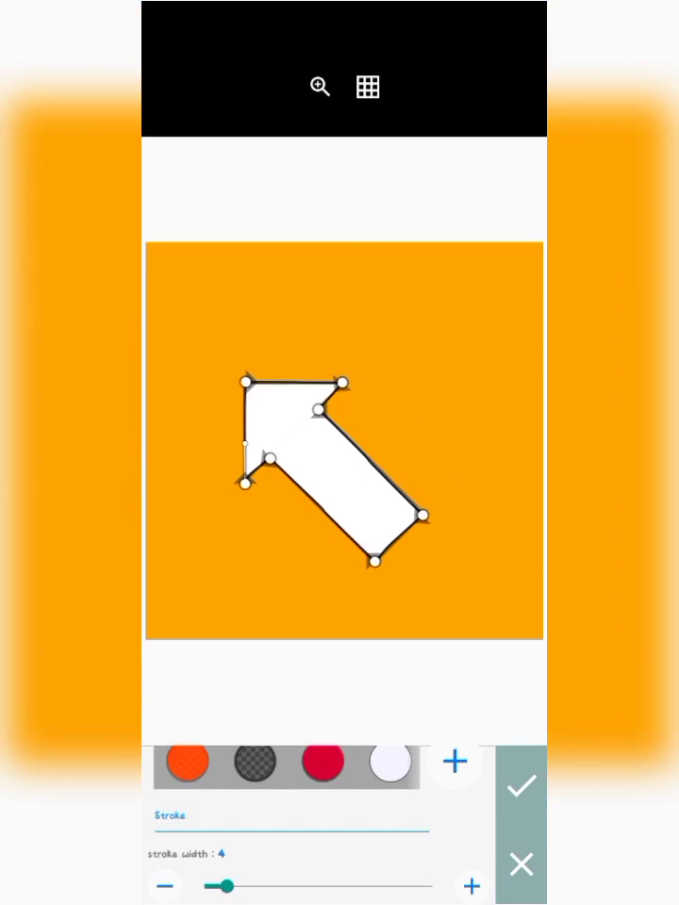
click(390, 762)
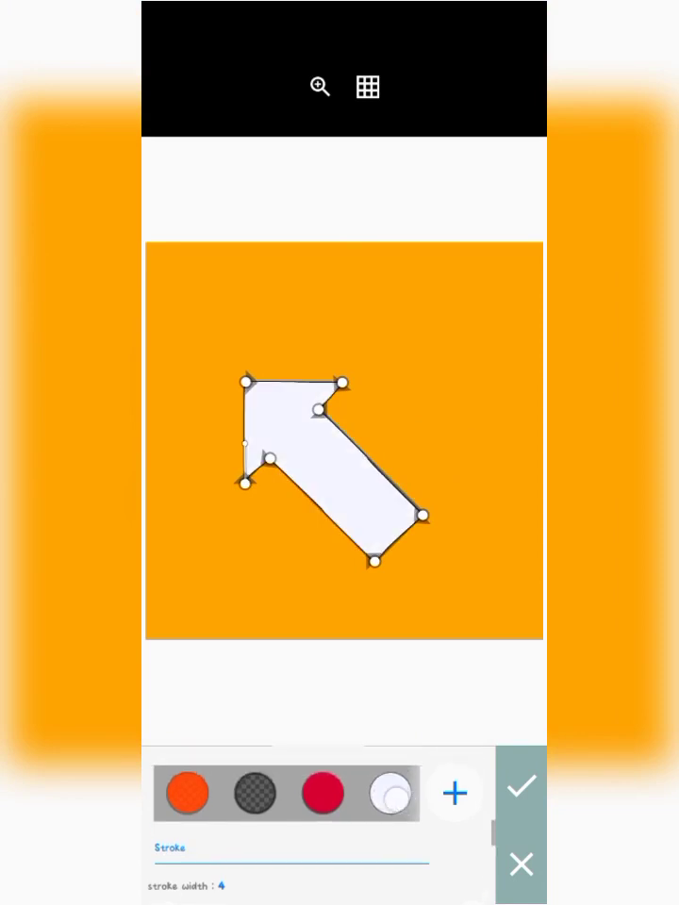
drag(444, 868, 449, 711)
drag(406, 869, 265, 863)
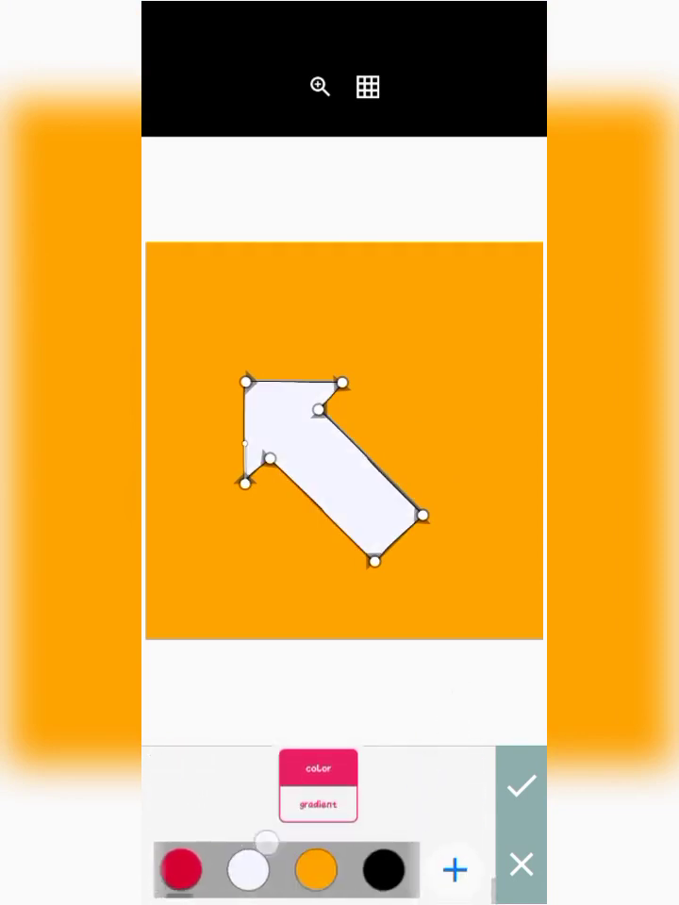
click(520, 783)
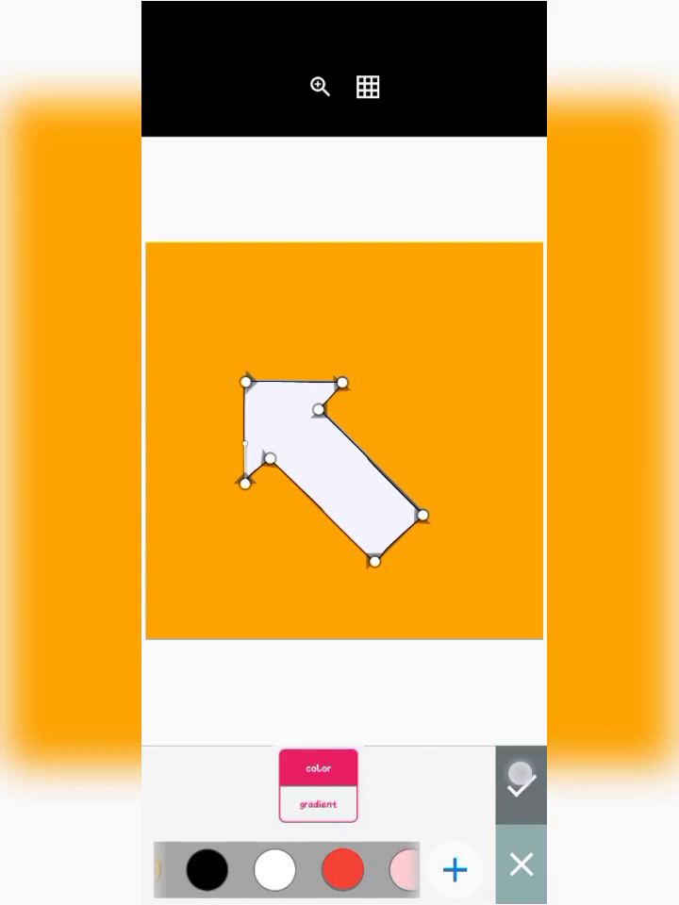
Step: Enlarge the pale traced arrow and move the original white arrow diagonally beside it
click(443, 458)
click(289, 443)
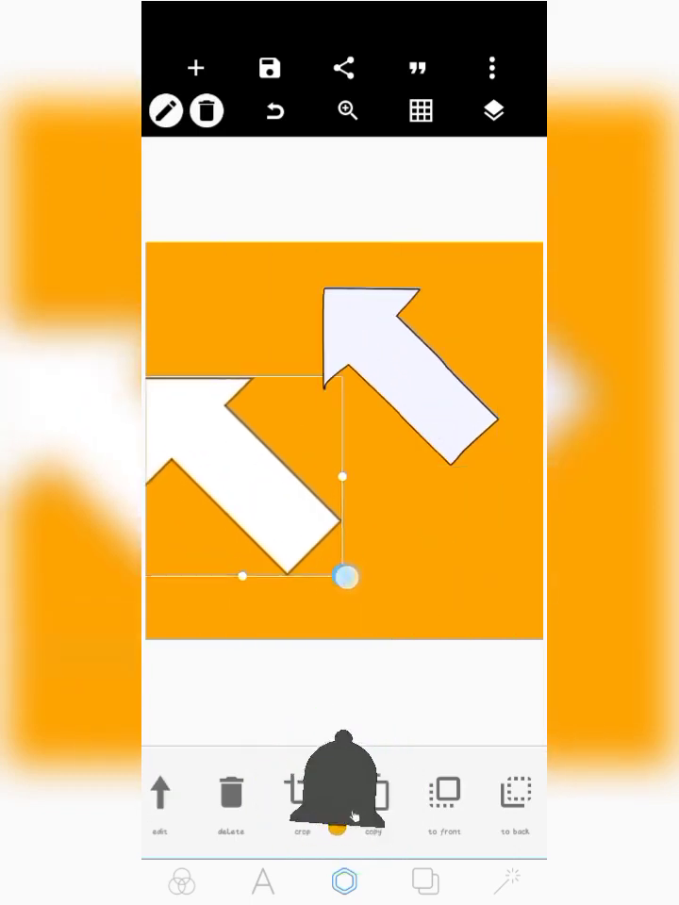
drag(269, 492, 303, 518)
click(410, 377)
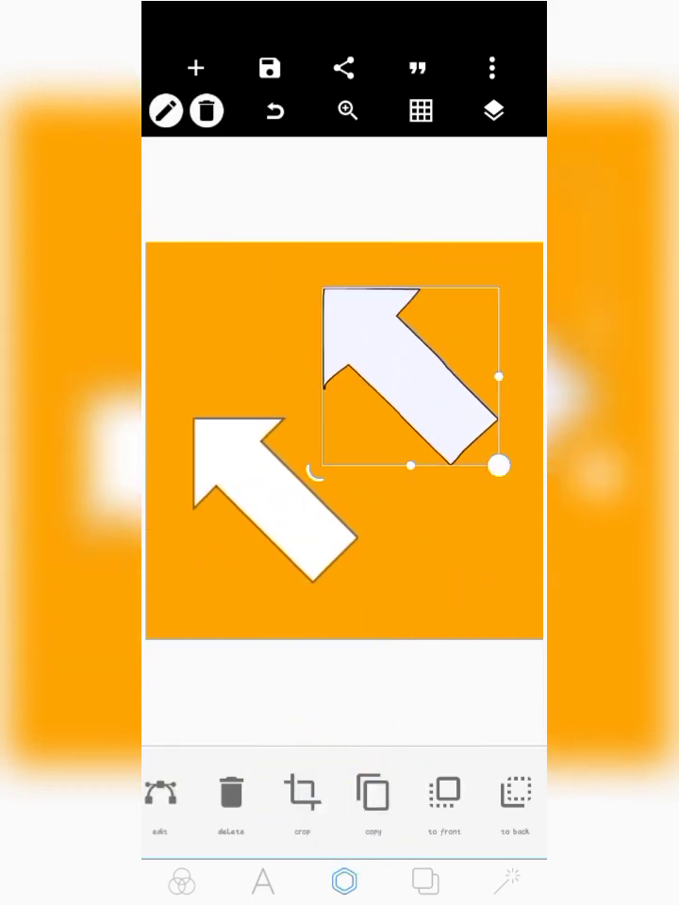
click(340, 394)
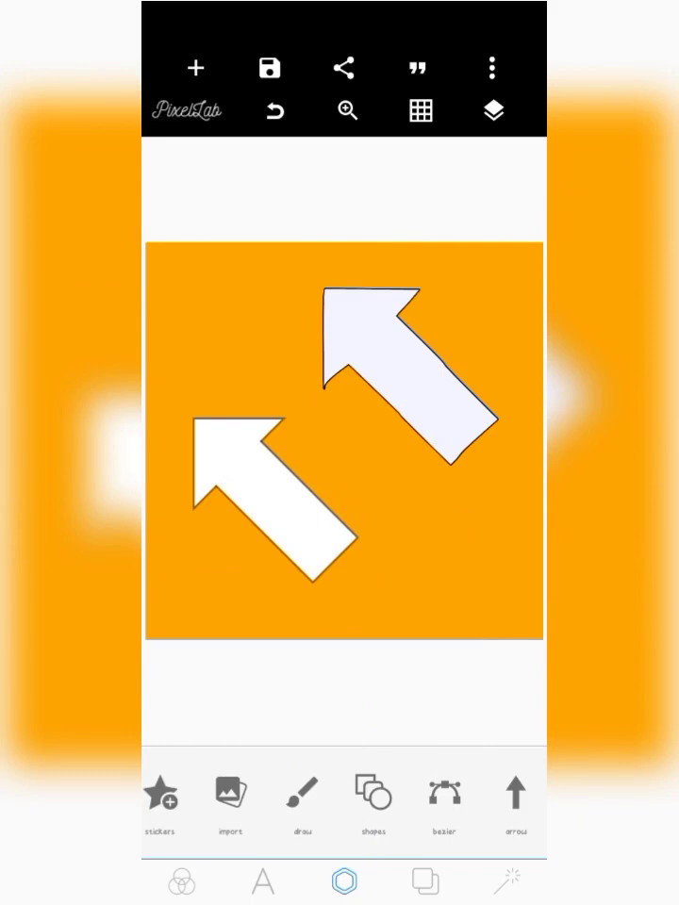